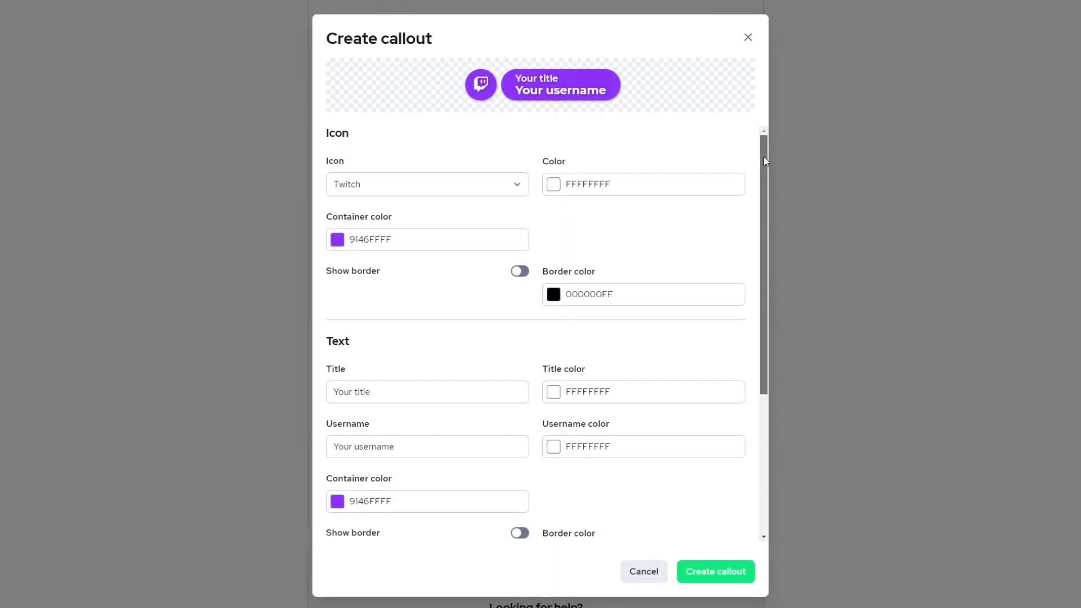
Give the callout a Twitter icon and a light blue 45B1FFFF icon container, then move it third.
mouse_move(766, 162)
mouse_down()
mouse_move(785, 338)
mouse_move(753, 197)
mouse_move(758, 152)
mouse_up()
click(428, 184)
click(422, 229)
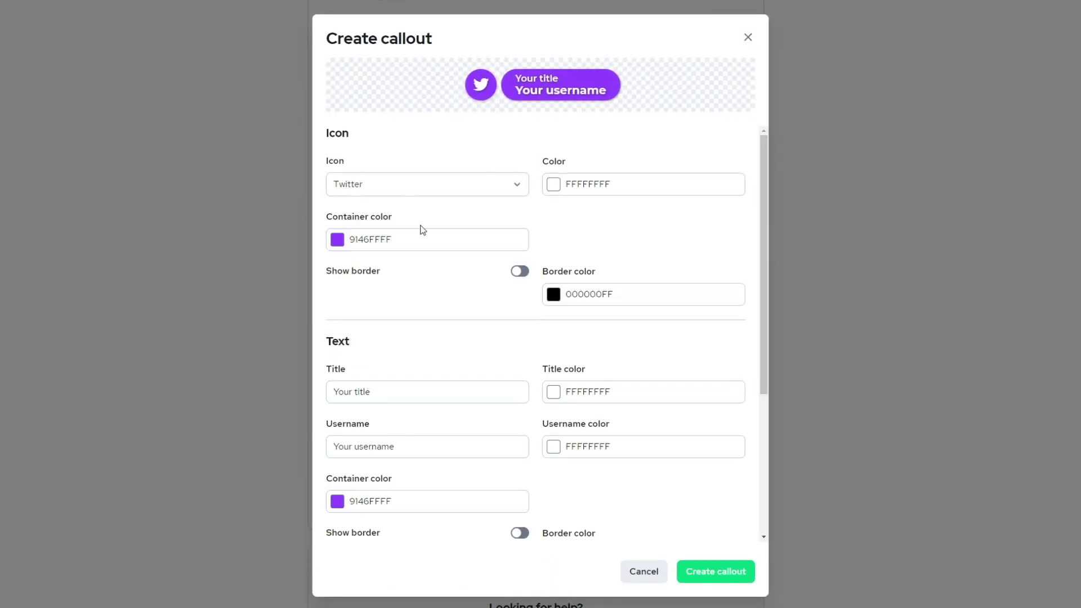
click(345, 241)
drag(451, 339, 425, 340)
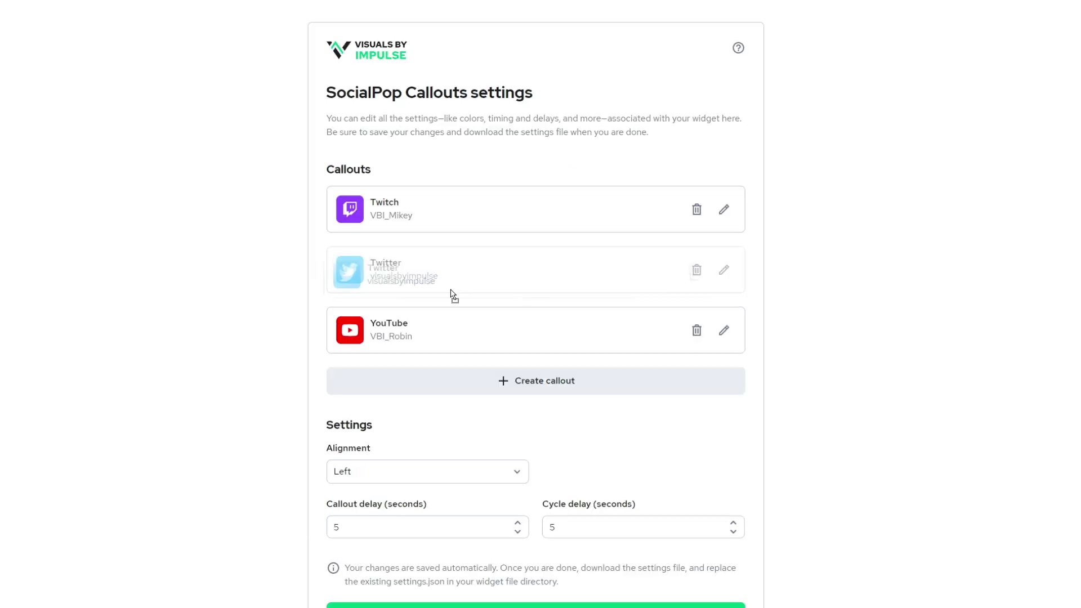
drag(453, 296, 461, 335)
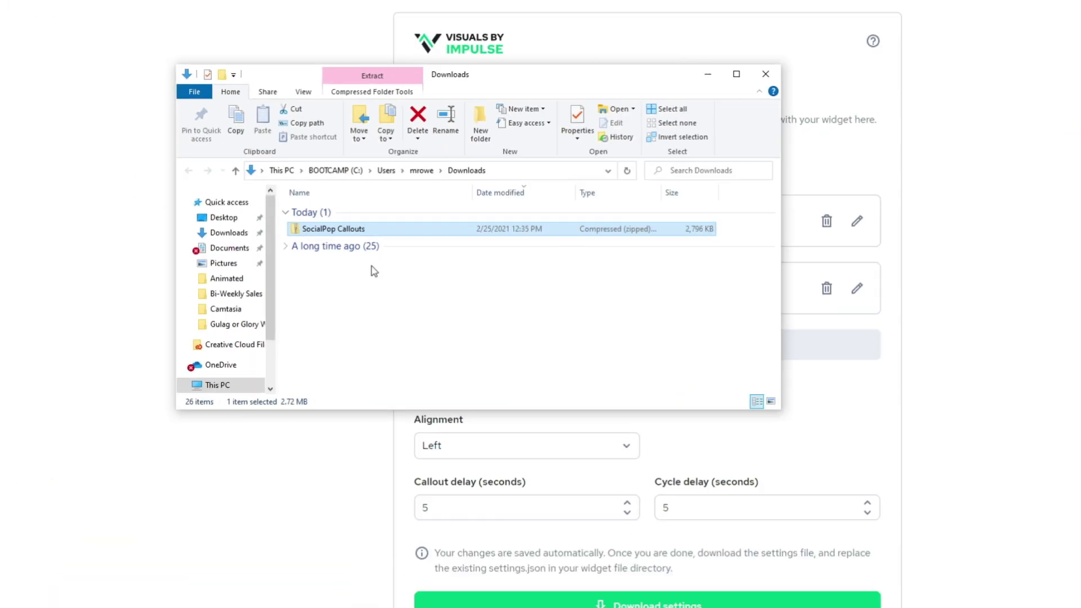
Extract all files from the downloaded SocialPop Callouts zip.
right_click(354, 232)
click(443, 286)
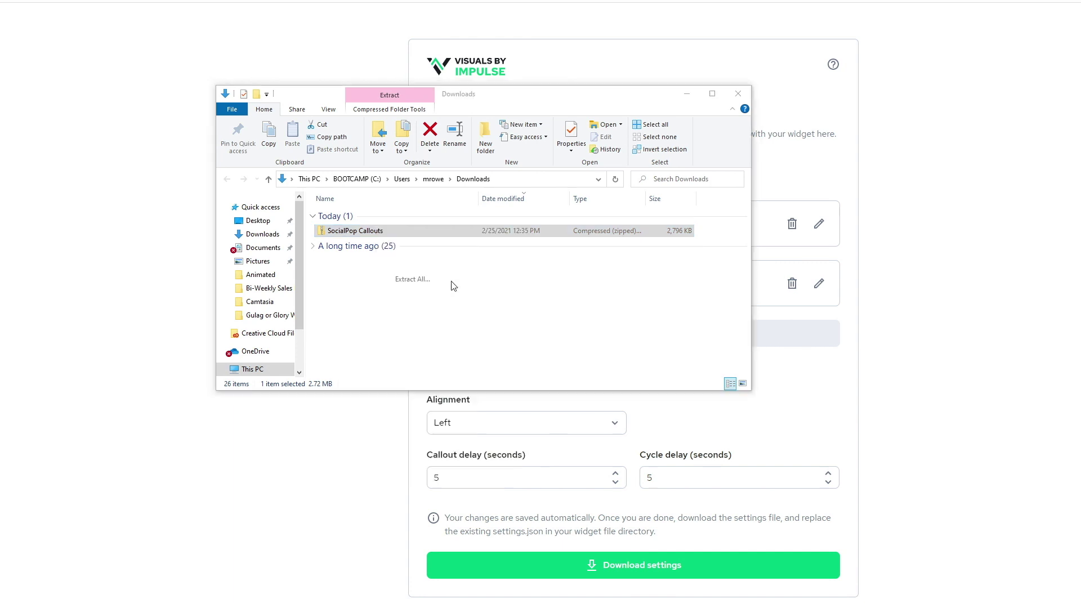
key(Return)
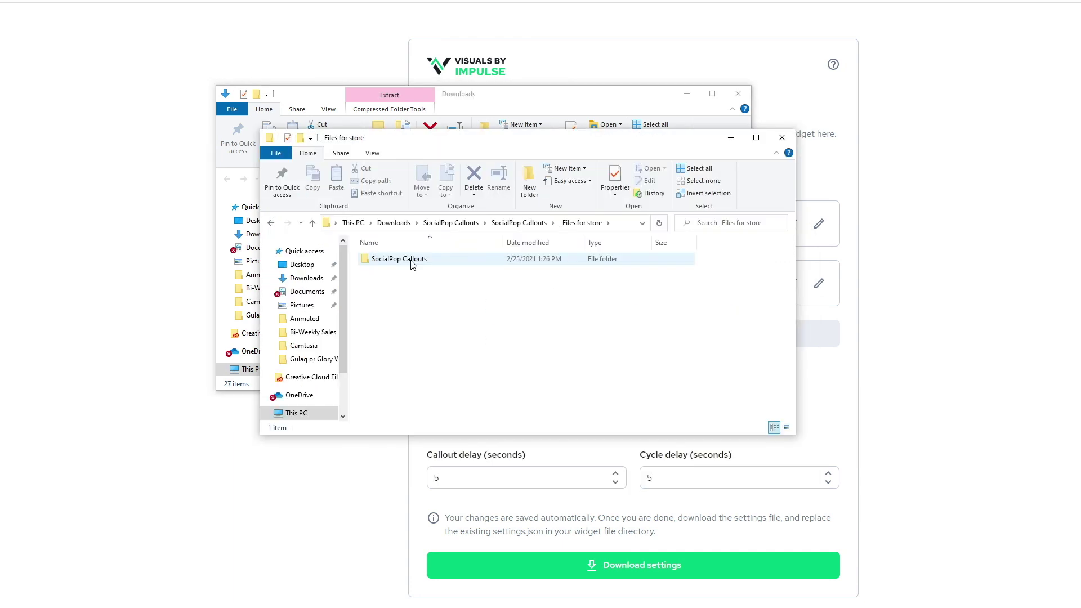
Open SocialPop Callouts > Social Callouts and select the Editor file.
double_click(412, 260)
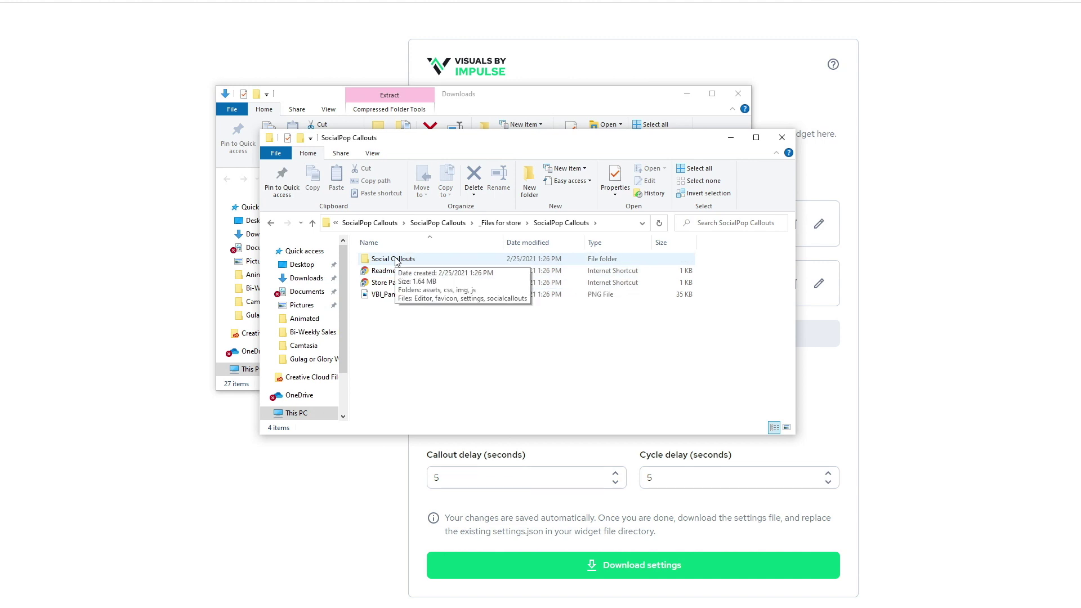
double_click(396, 260)
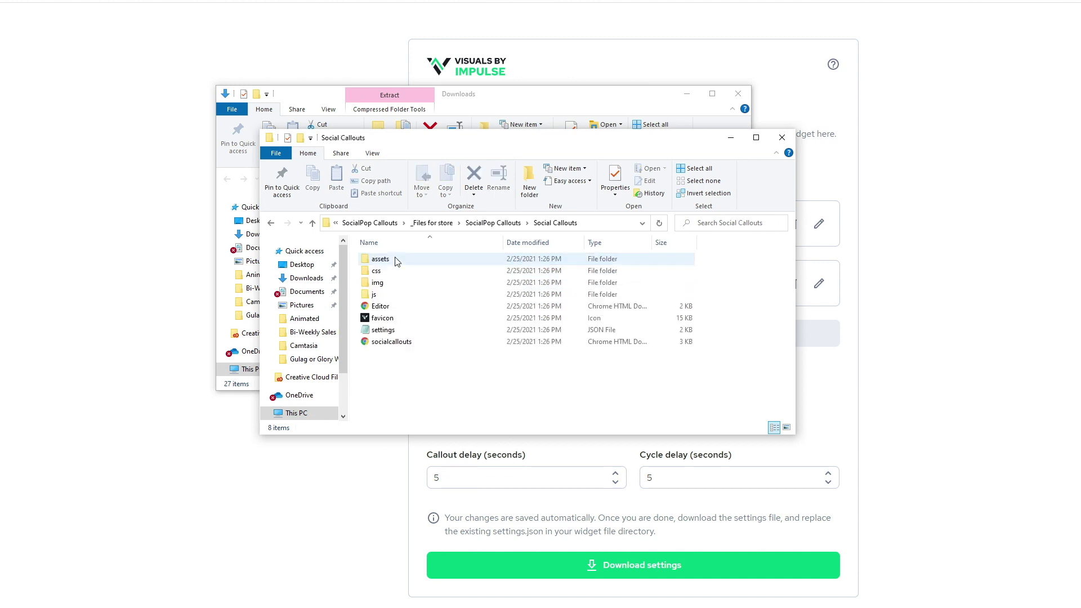
click(397, 310)
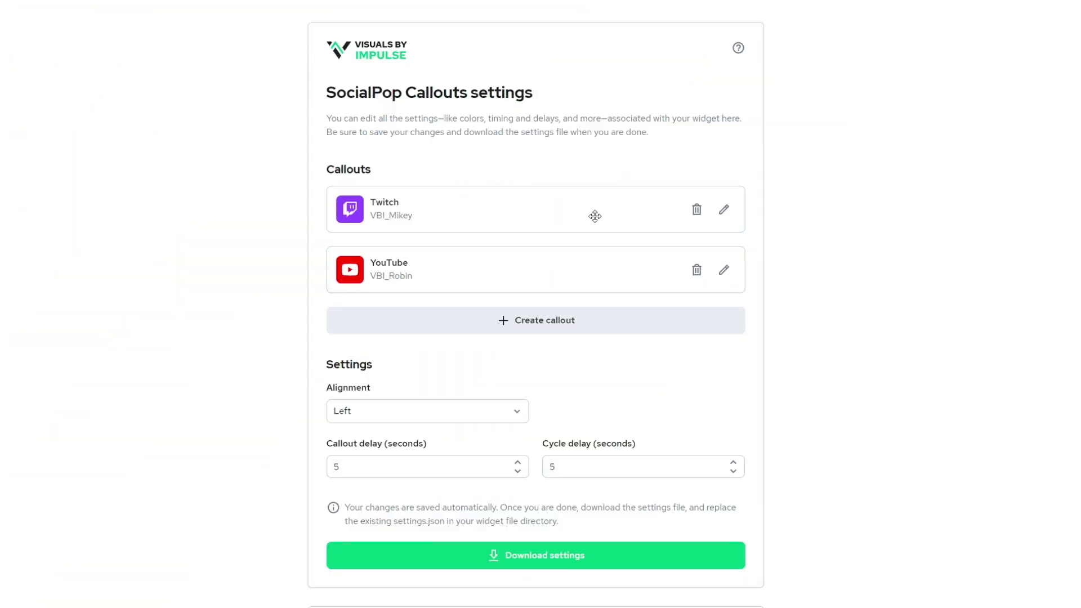
mouse_move(589, 215)
mouse_down()
mouse_move(580, 268)
mouse_move(582, 217)
mouse_up()
click(696, 210)
click(554, 402)
scroll(786, 514, down, 2)
Start a new callout with the Twitter icon and a blue icon container.
click(541, 320)
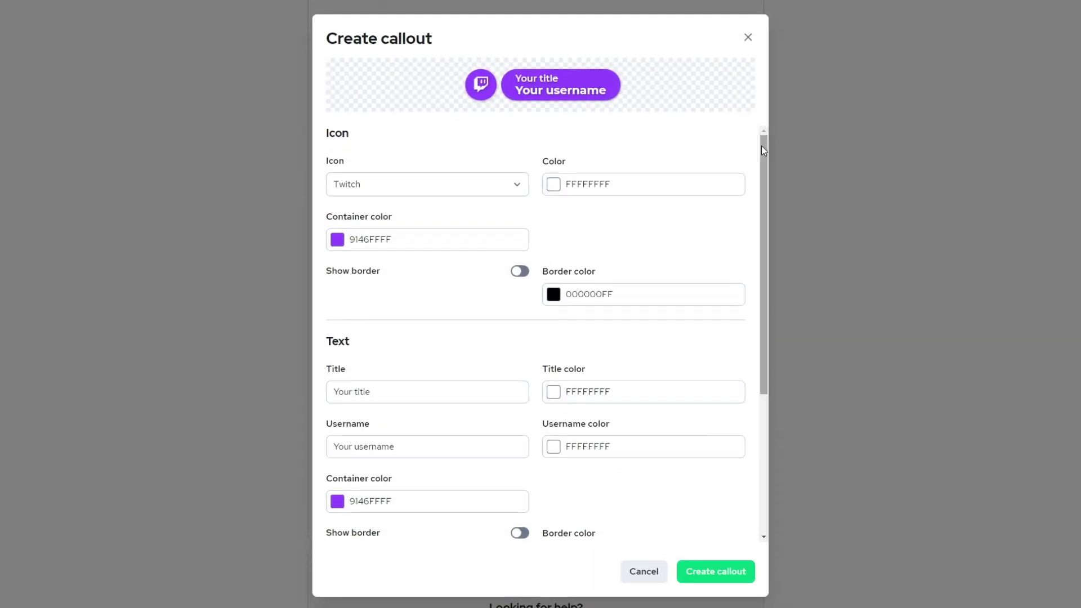
drag(762, 148, 675, 123)
mouse_move(761, 278)
mouse_down()
mouse_move(775, 451)
mouse_move(744, 289)
mouse_up()
click(496, 178)
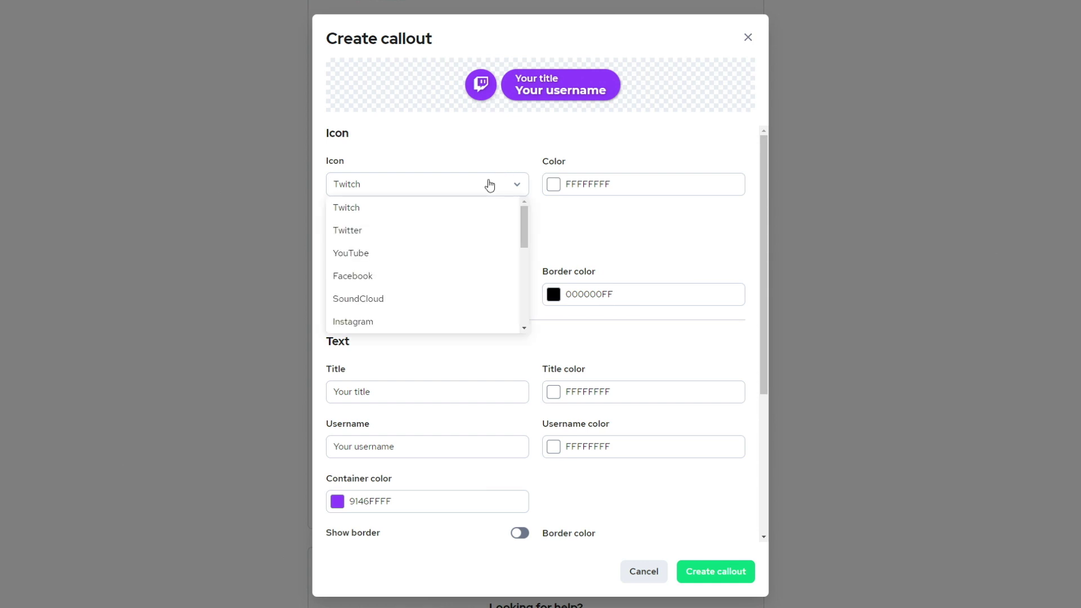
click(401, 228)
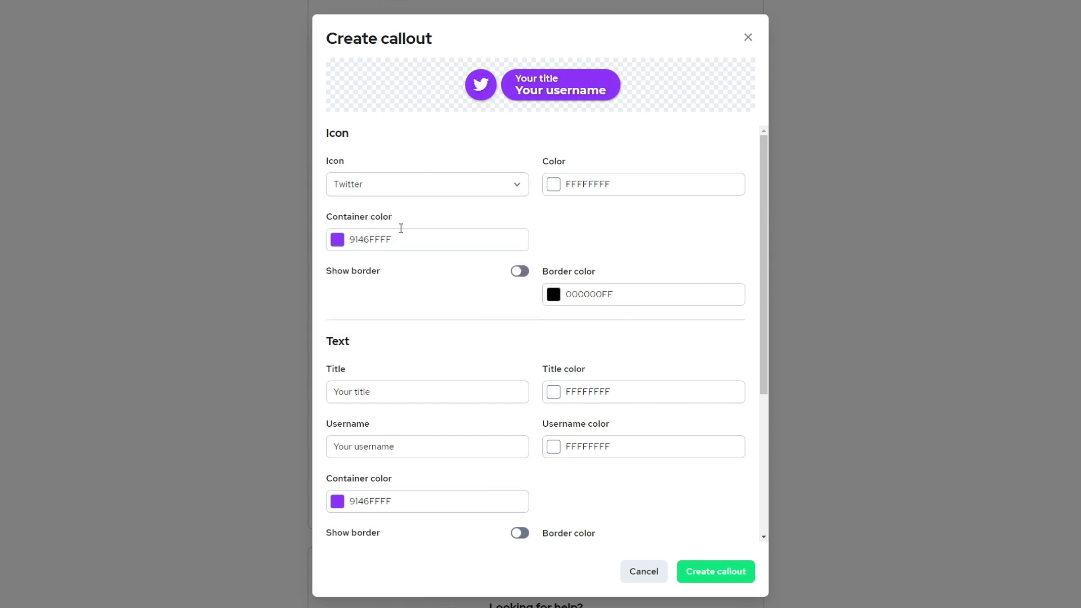
click(341, 240)
drag(441, 343, 421, 339)
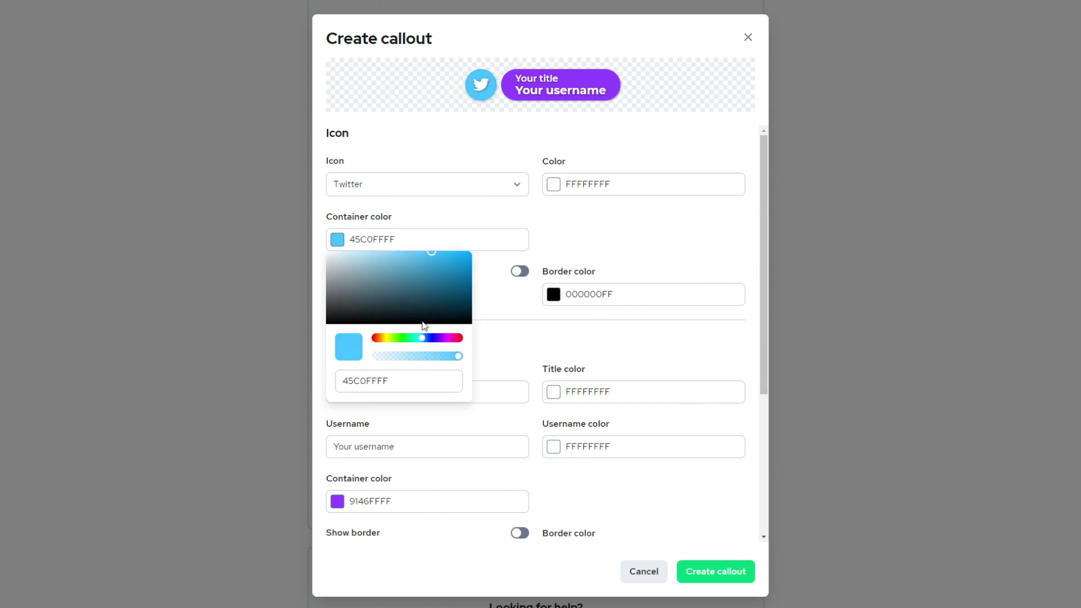
Copy the 45C0FFFF icon container colour and paste it as the text container colour.
double_click(377, 385)
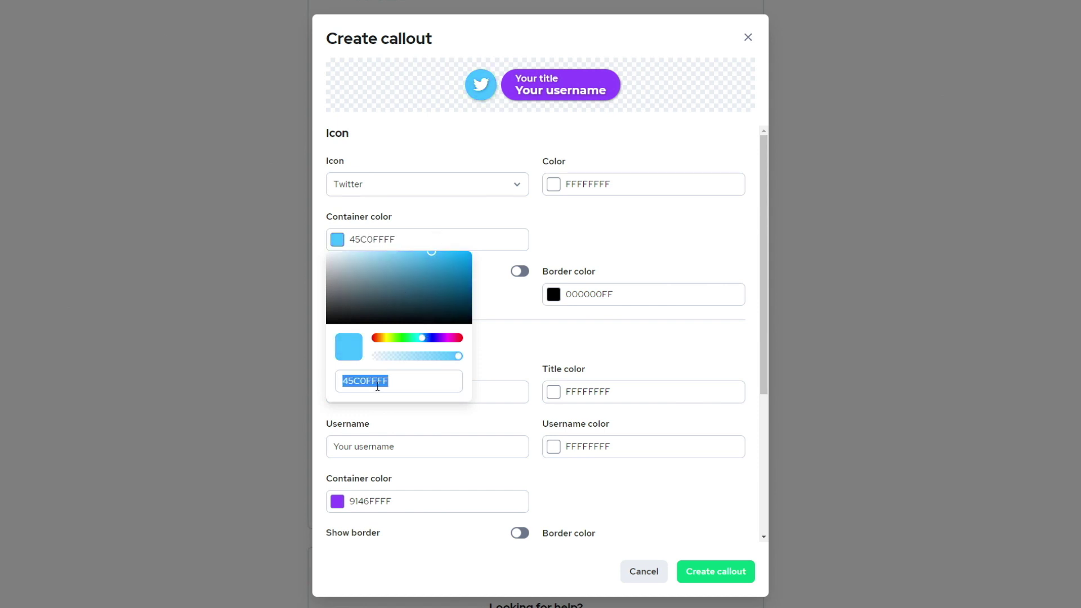
right_click(378, 383)
click(411, 428)
click(495, 348)
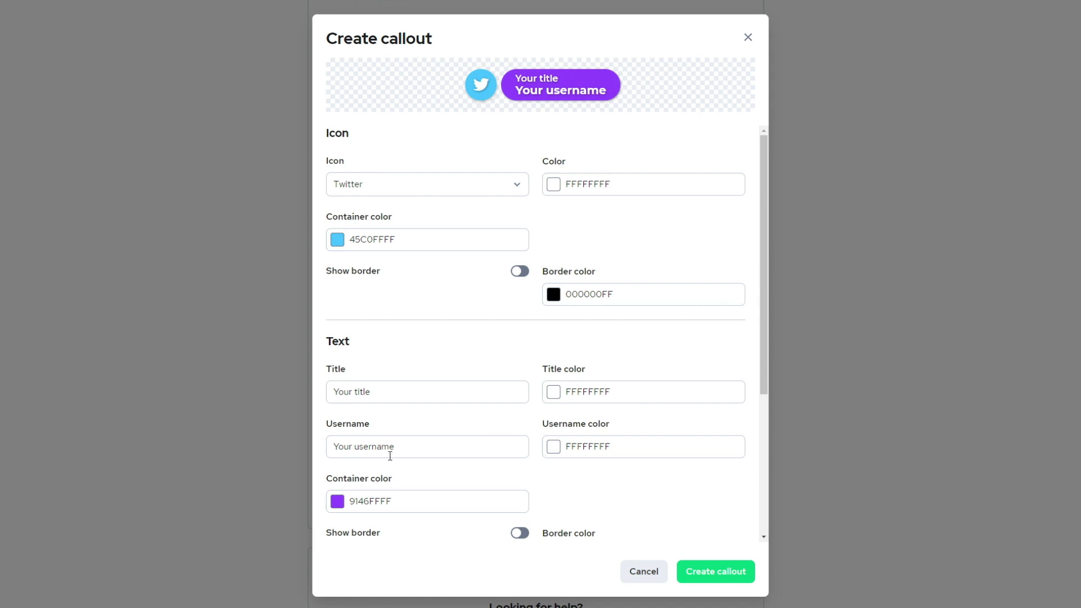
click(336, 502)
scroll(584, 489, down, 4)
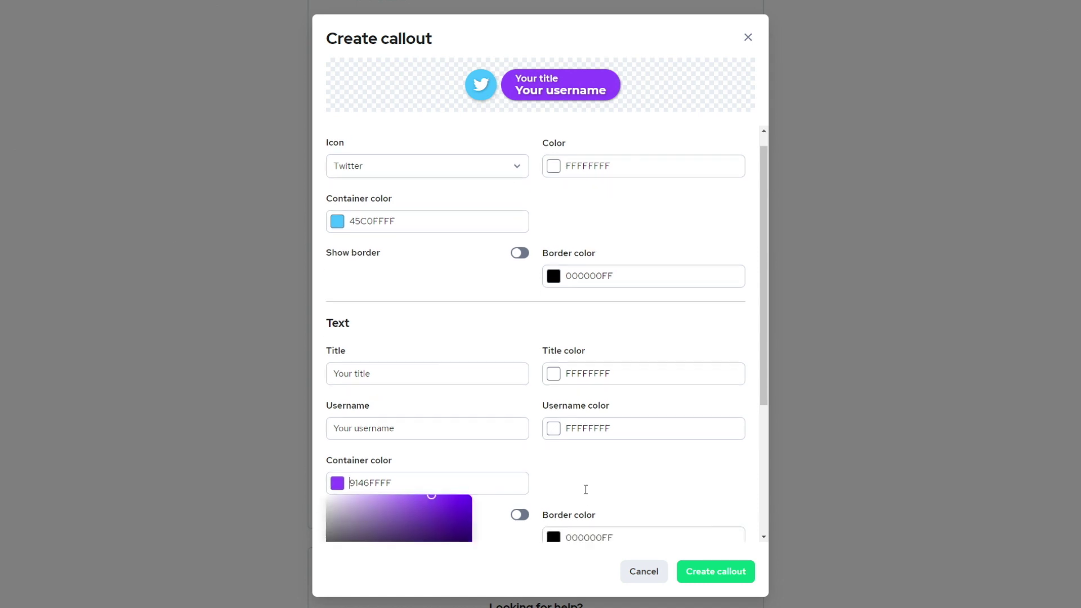
double_click(356, 420)
right_click(358, 426)
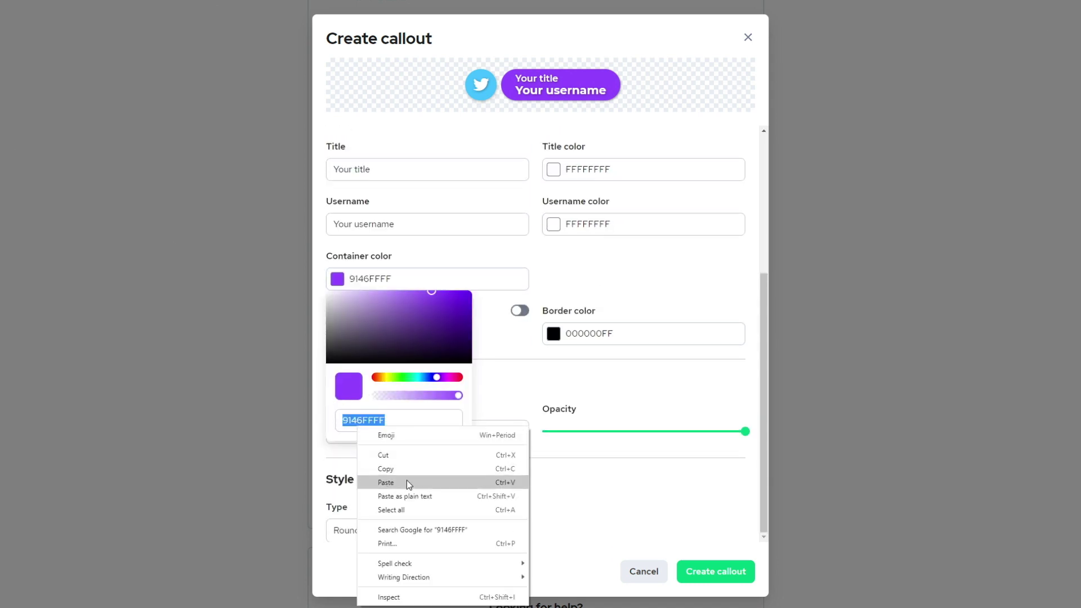
click(406, 481)
click(623, 254)
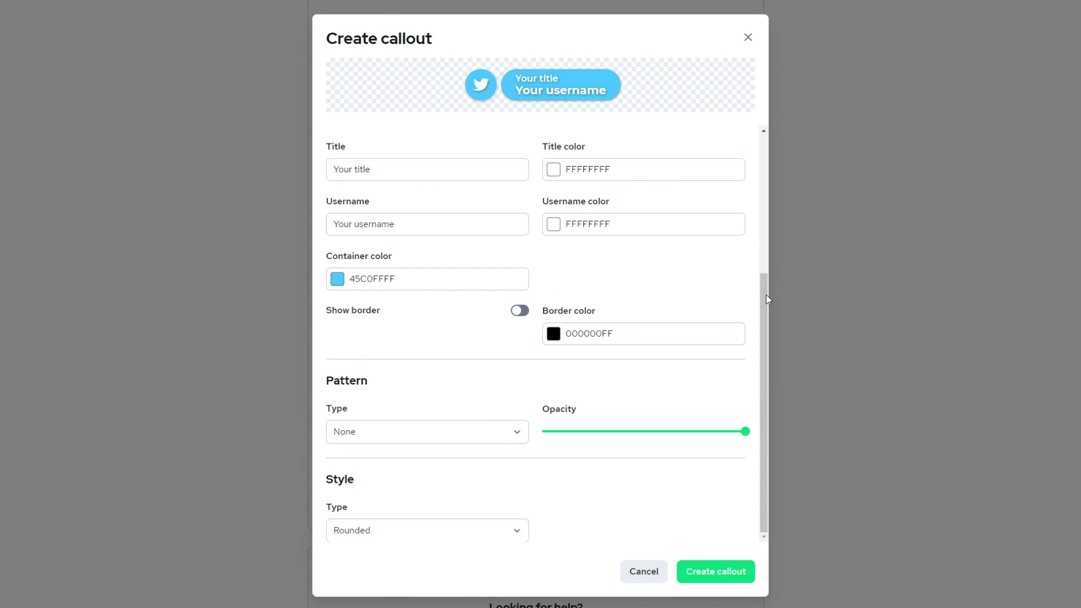
Enable Show border and set the border colour to near-white FFFDFDFF.
click(519, 312)
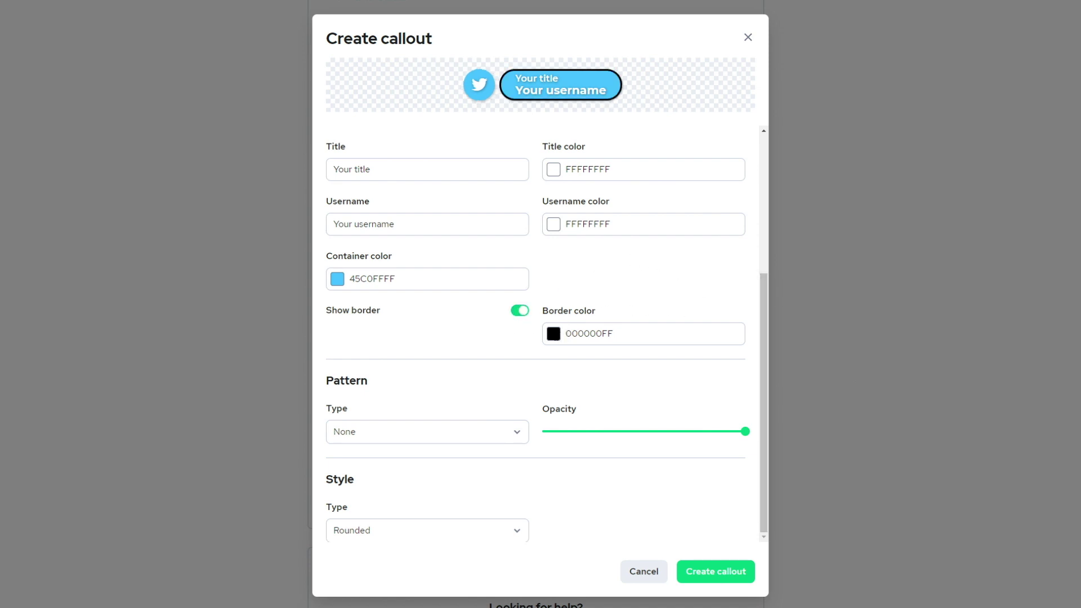
click(553, 333)
click(545, 347)
click(508, 341)
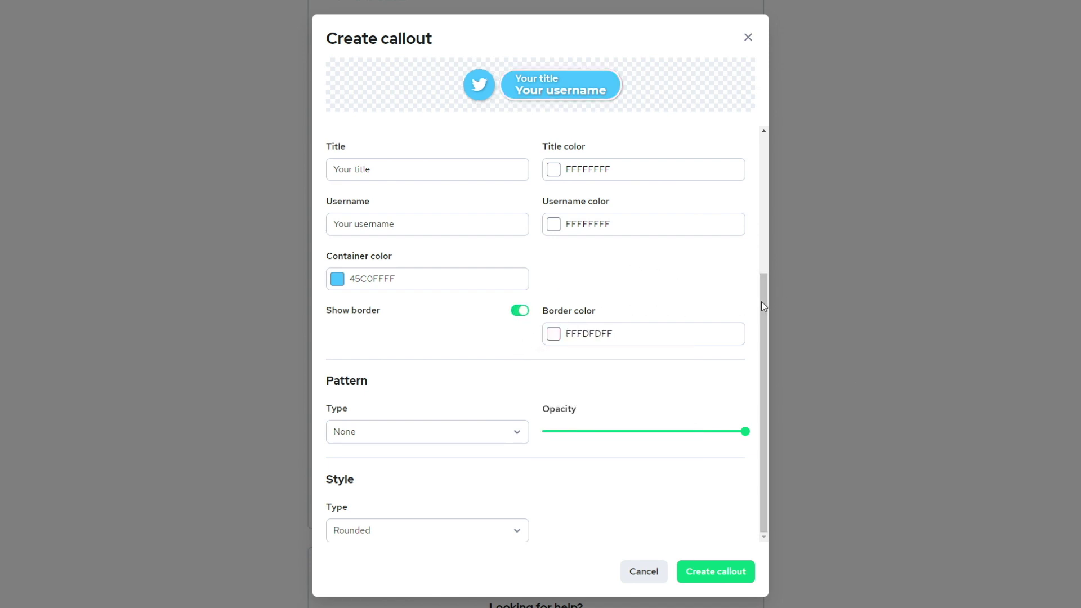
Replace the placeholder title with 'Follow me on twitter'.
drag(763, 306, 687, 160)
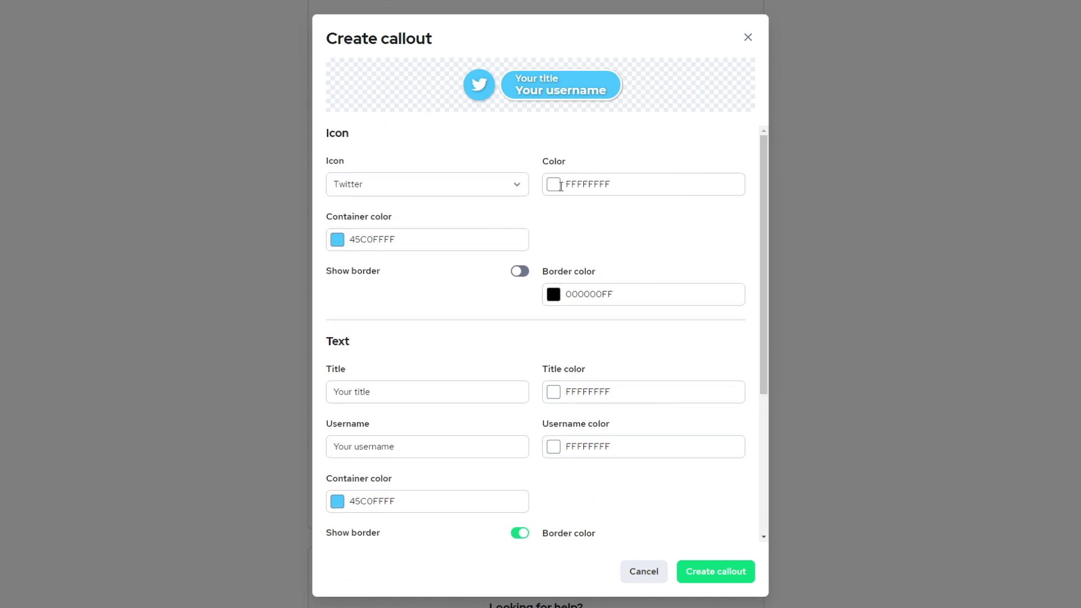
double_click(392, 391)
triple_click(392, 391)
key(BackSpace)
text(Follow me on twitter)
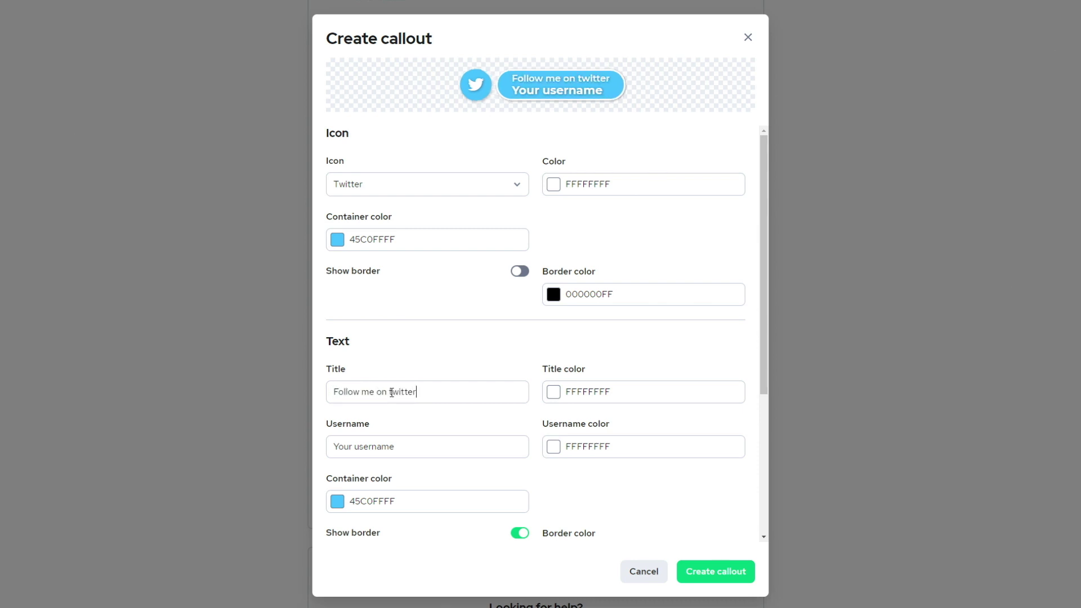
Enter the channel's Twitter handle as the username, keeping the title intact.
triple_click(381, 442)
text(vi)
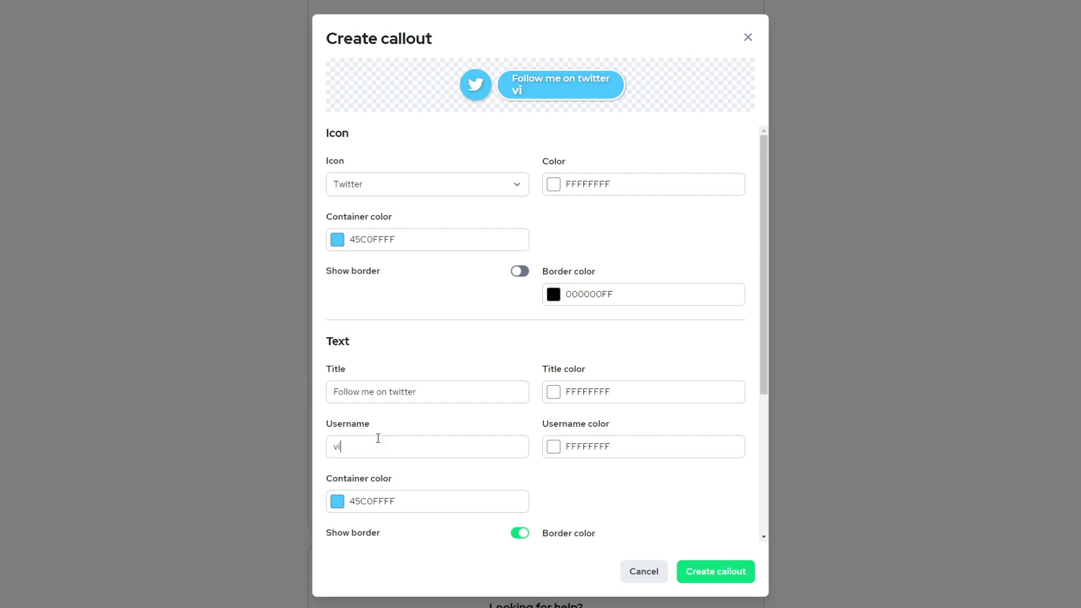
text(sualsbyimpulse)
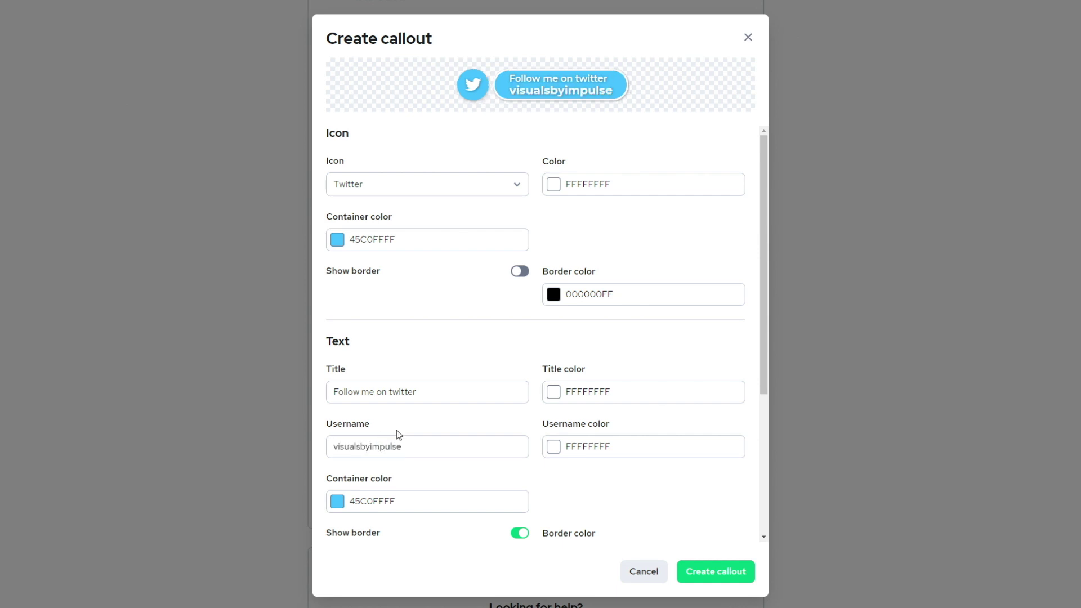
triple_click(429, 391)
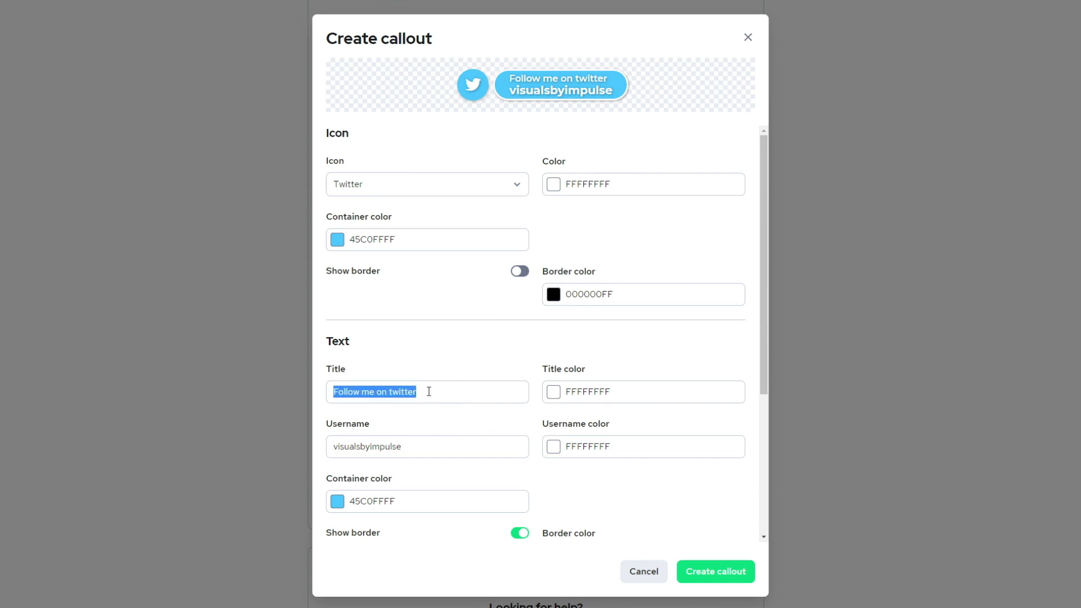
key(BackSpace)
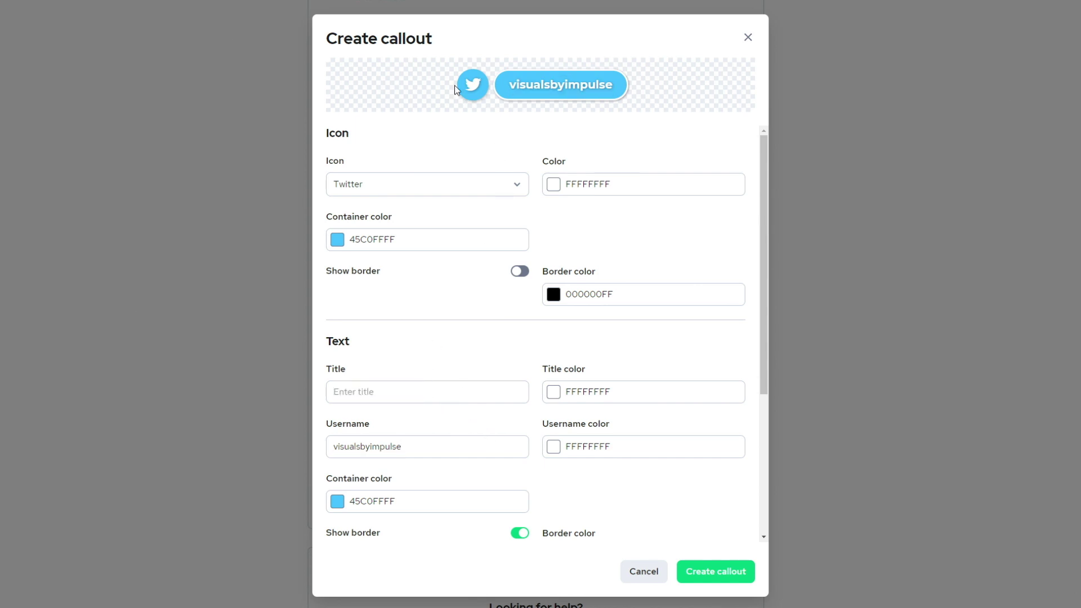
key(ctrl+z)
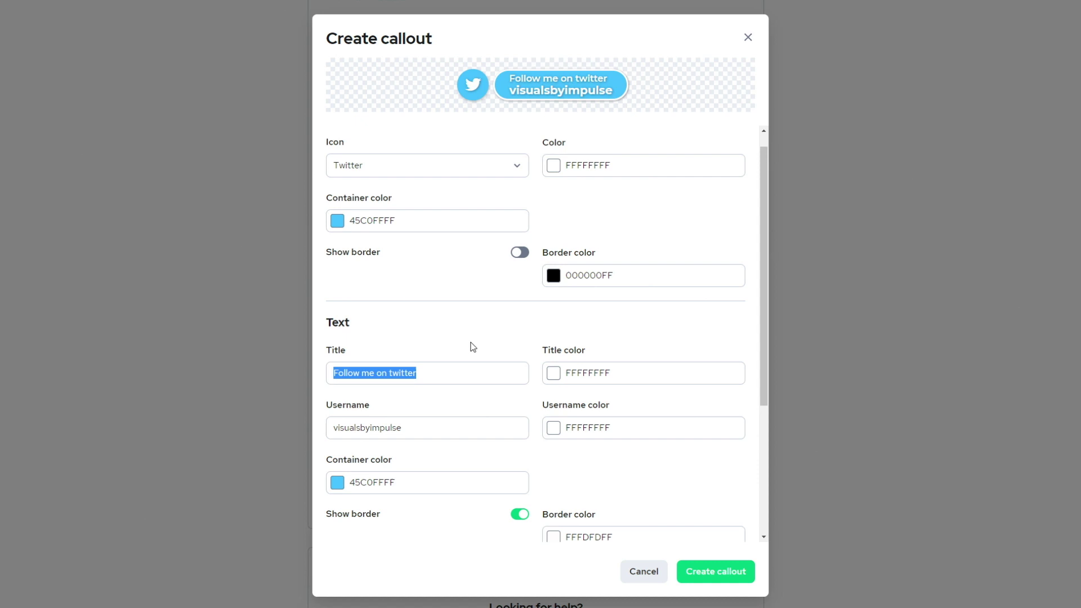
click(697, 409)
drag(762, 380, 749, 539)
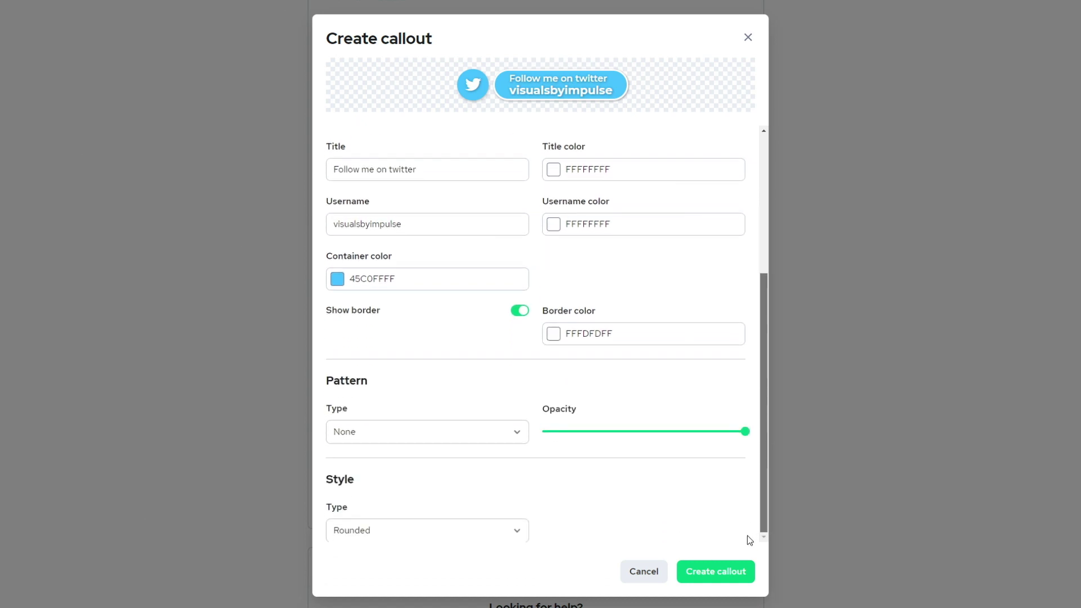
Try the Climpek, Circles and Dimension dark background patterns.
click(507, 431)
scroll(454, 496, down, 1)
scroll(453, 495, down, 3)
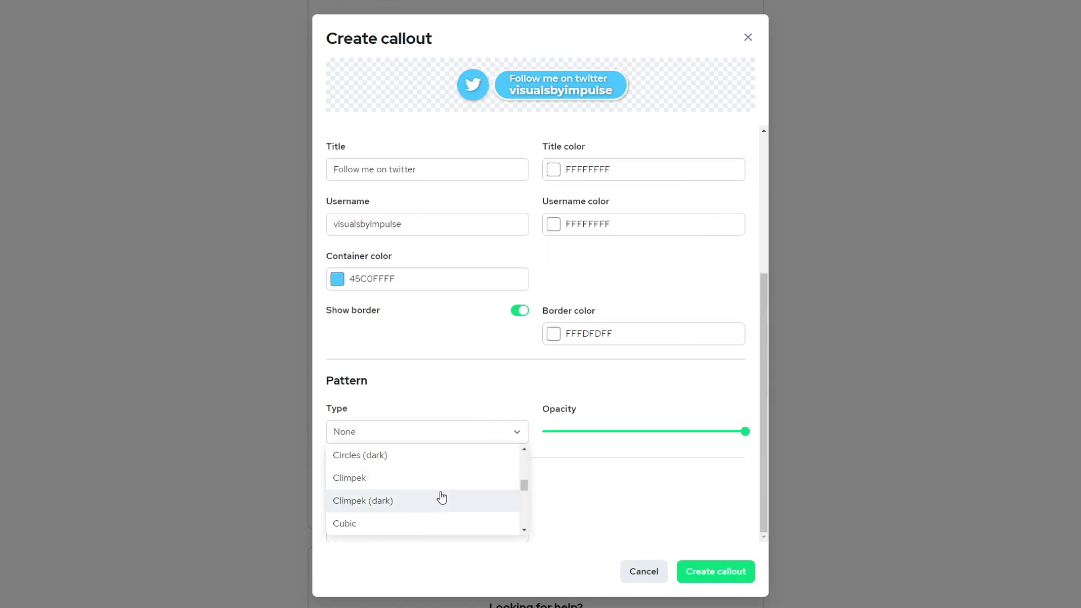
click(433, 498)
click(410, 434)
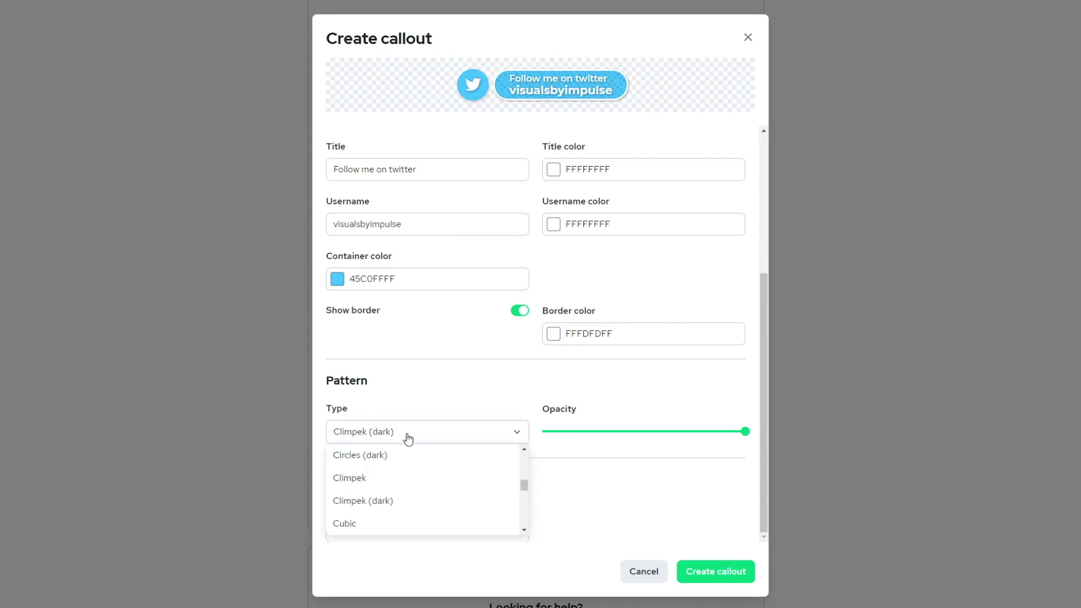
click(401, 455)
click(429, 438)
scroll(416, 496, down, 3)
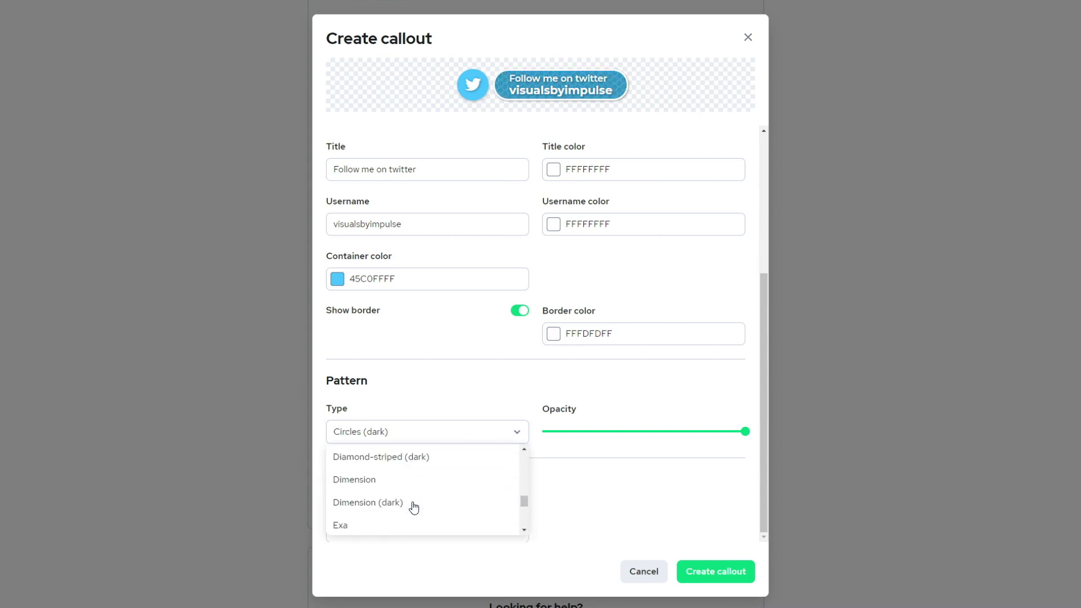
click(396, 467)
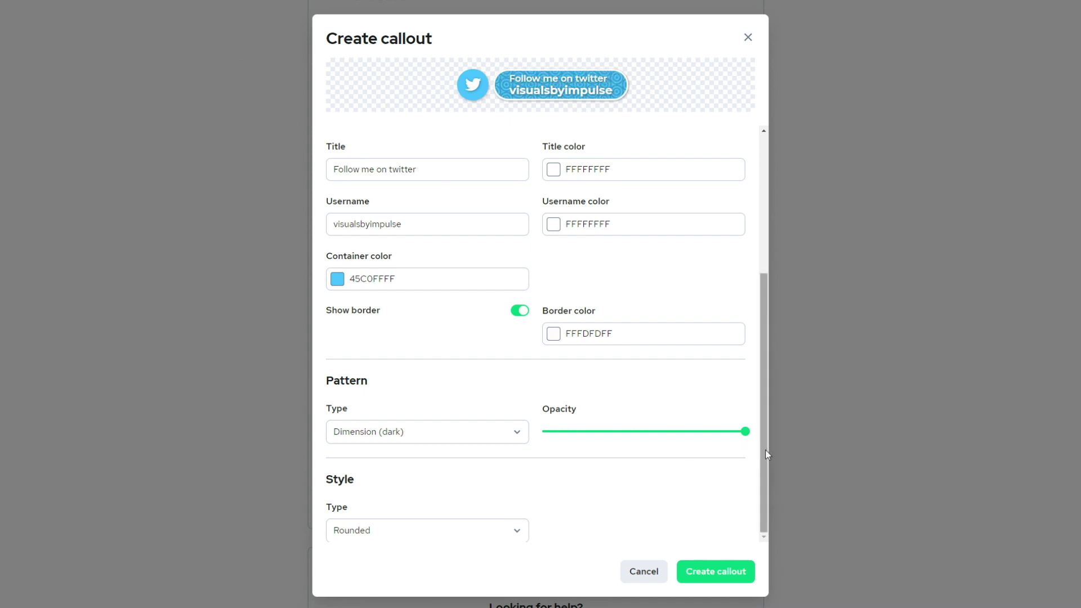
Try the Squared and Semi-Rounded styles, then settle on Rounded Center.
click(518, 533)
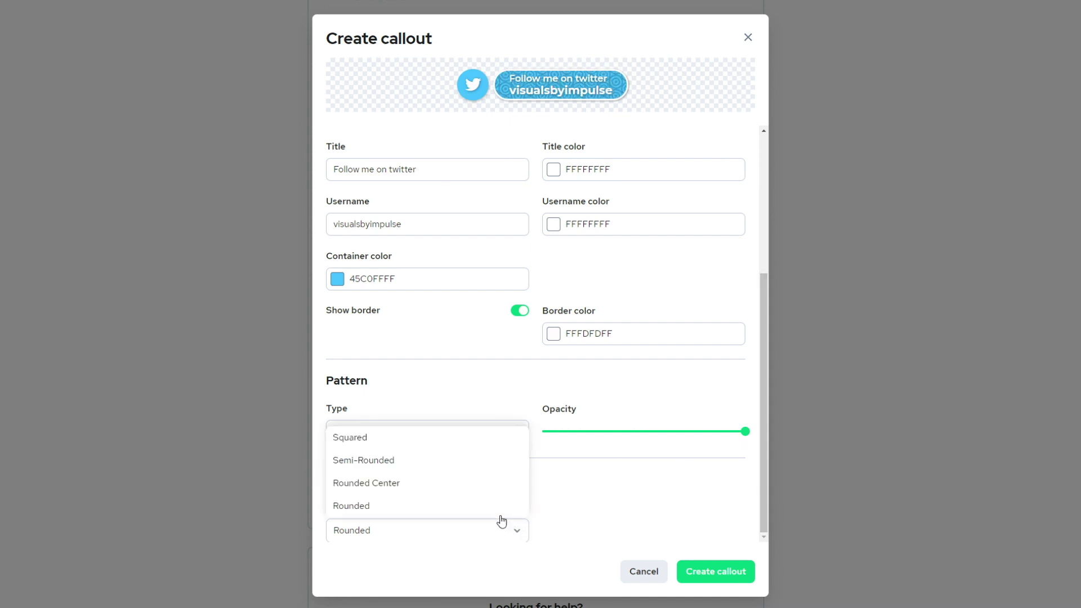
click(366, 445)
click(396, 525)
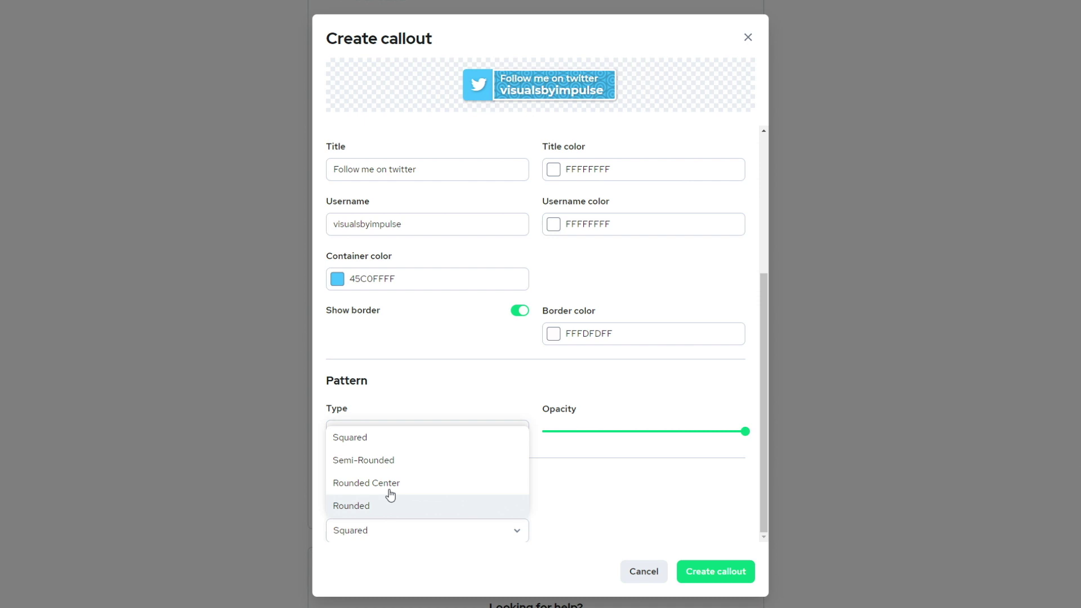
click(421, 461)
click(416, 531)
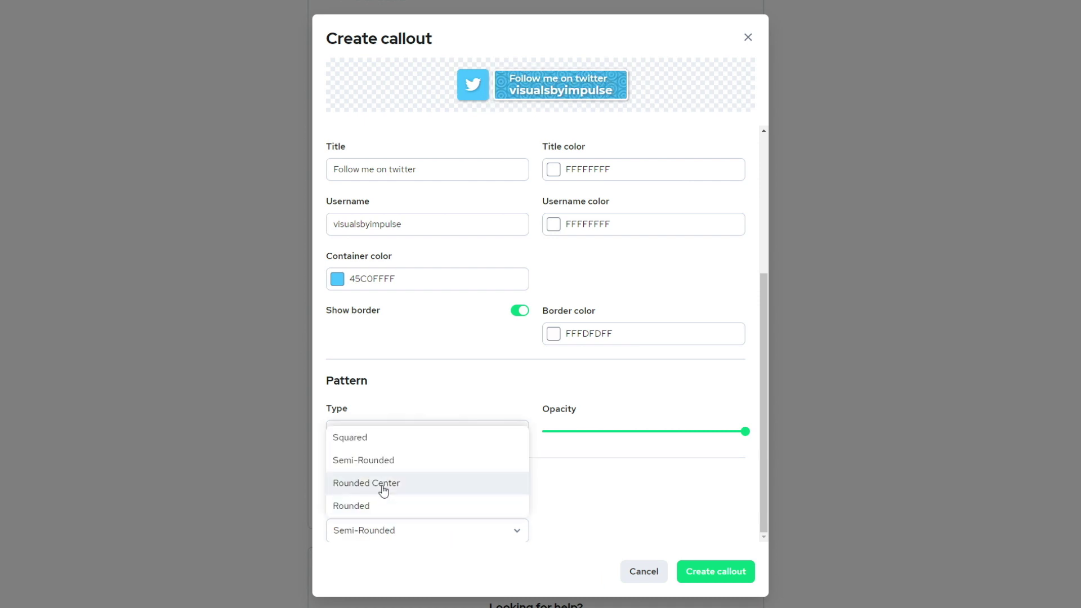
click(361, 483)
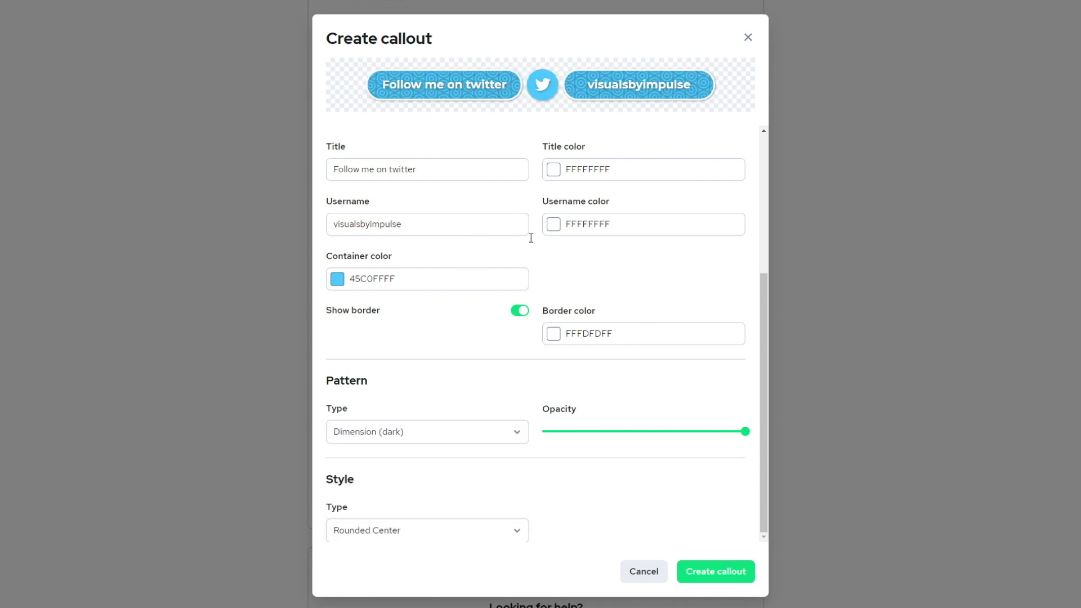
Set the pattern to Nami and turn off the text border.
click(468, 443)
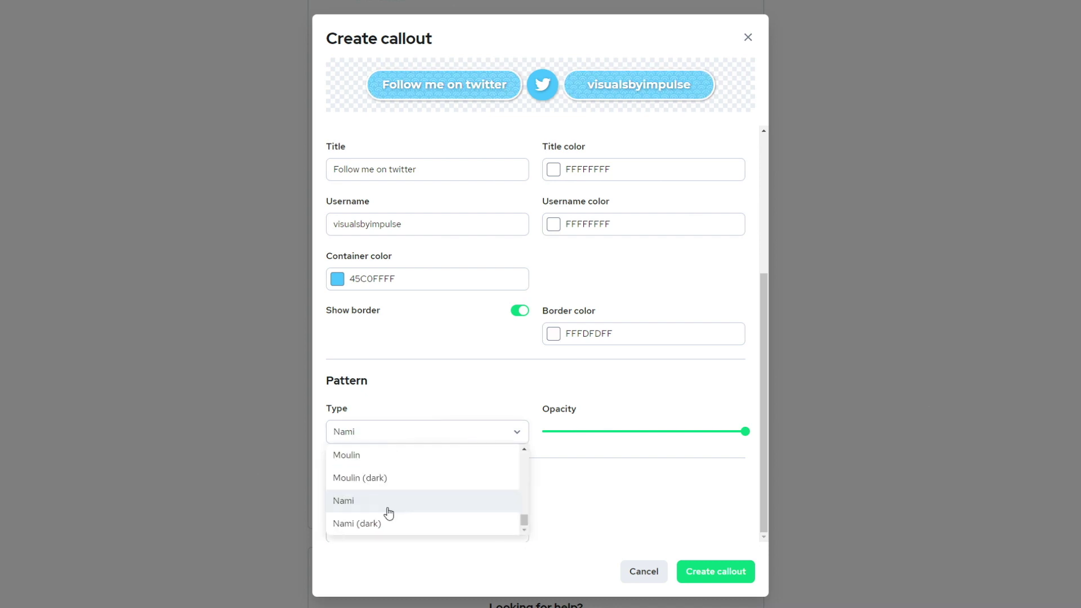
click(390, 510)
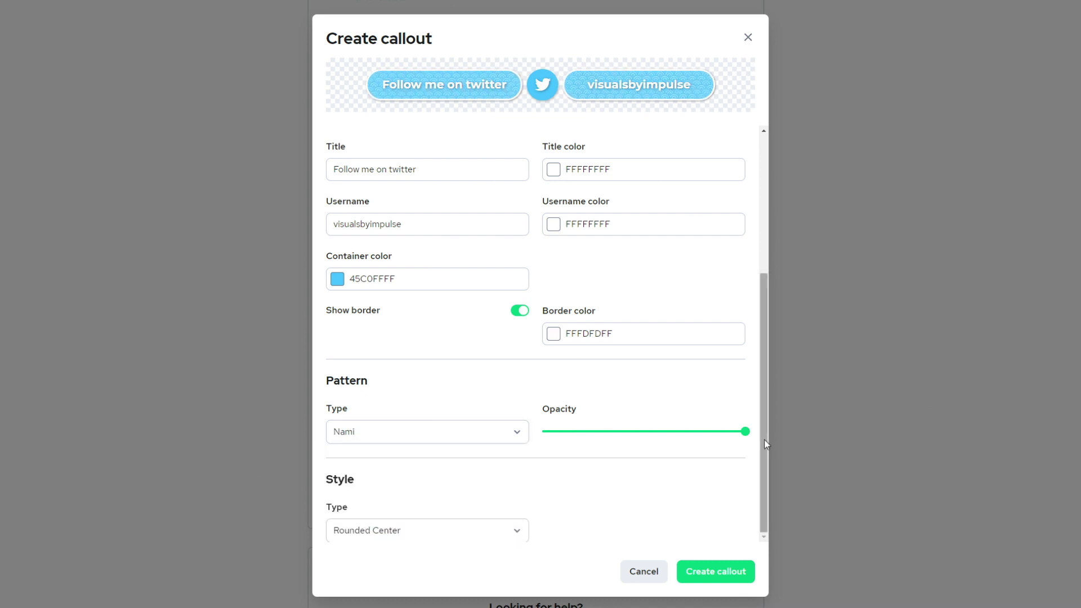
drag(763, 440, 762, 413)
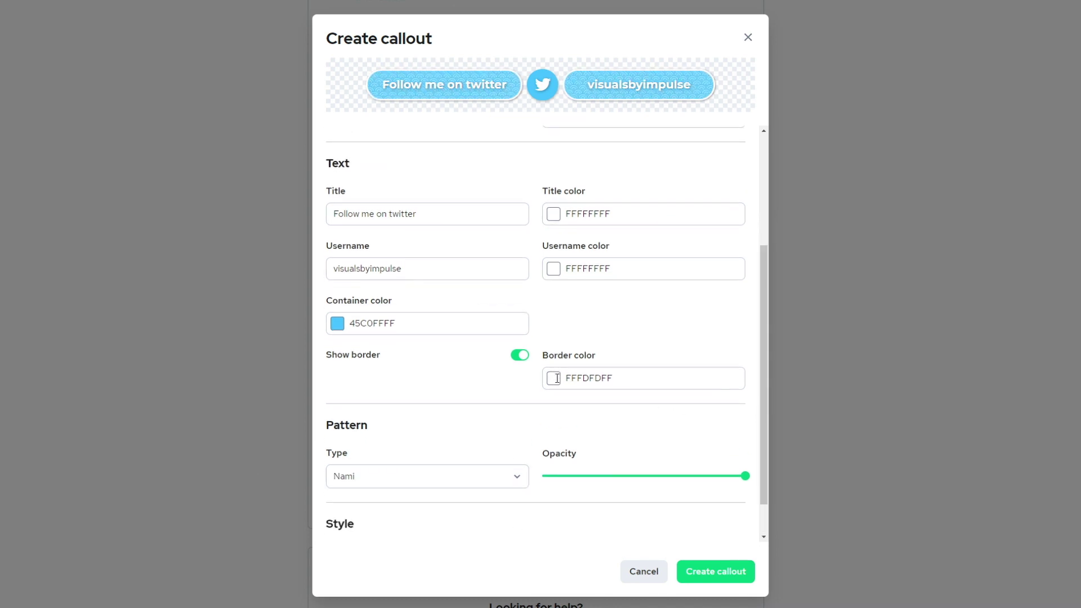
click(517, 355)
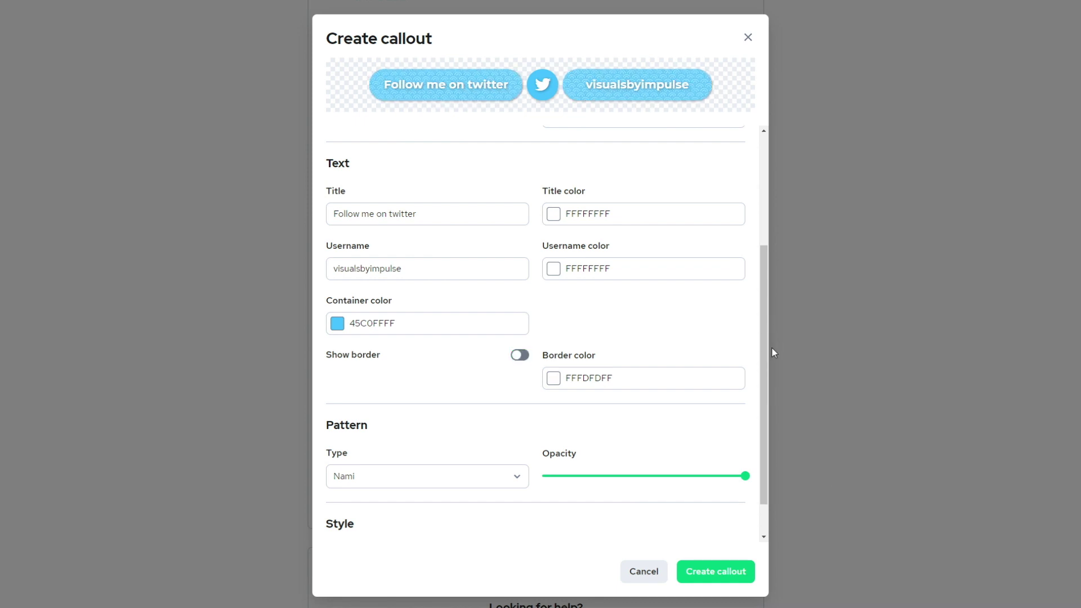
Create the Twitter callout and try dragging it in the list.
drag(763, 356, 758, 181)
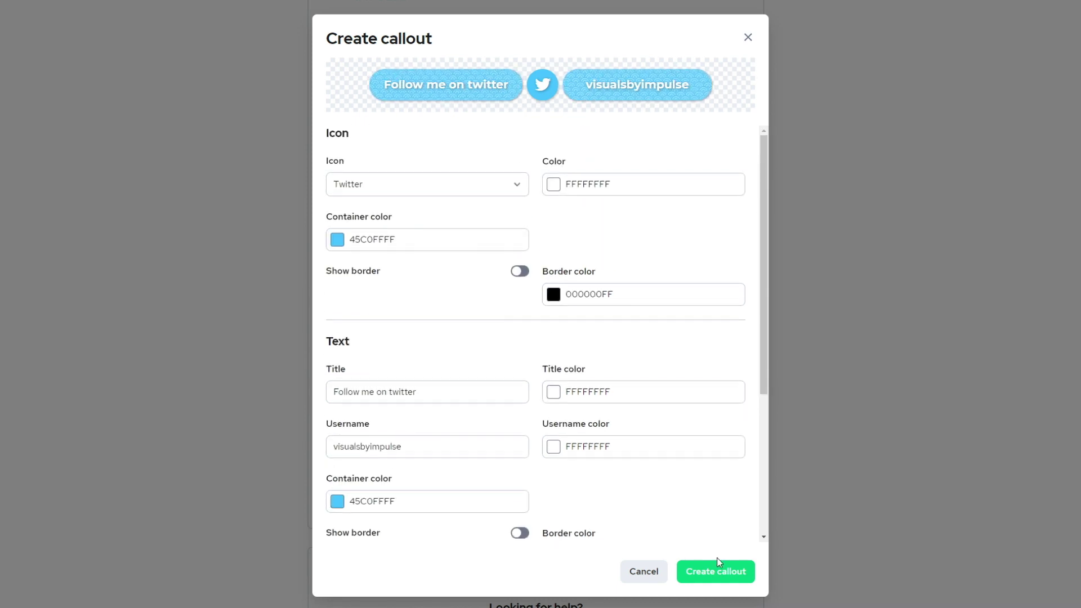
click(726, 568)
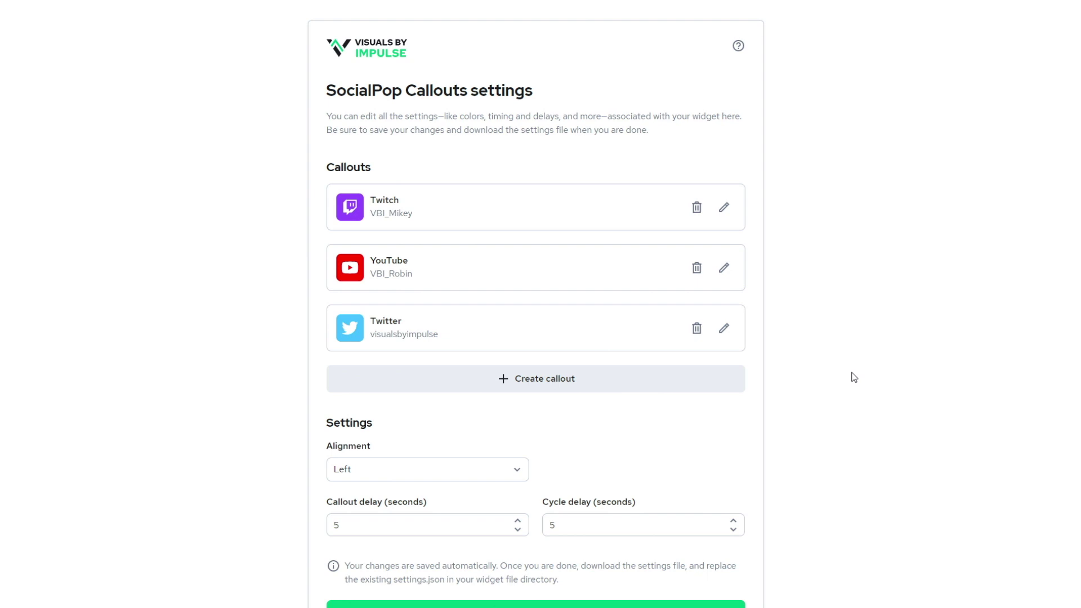
drag(451, 347, 485, 352)
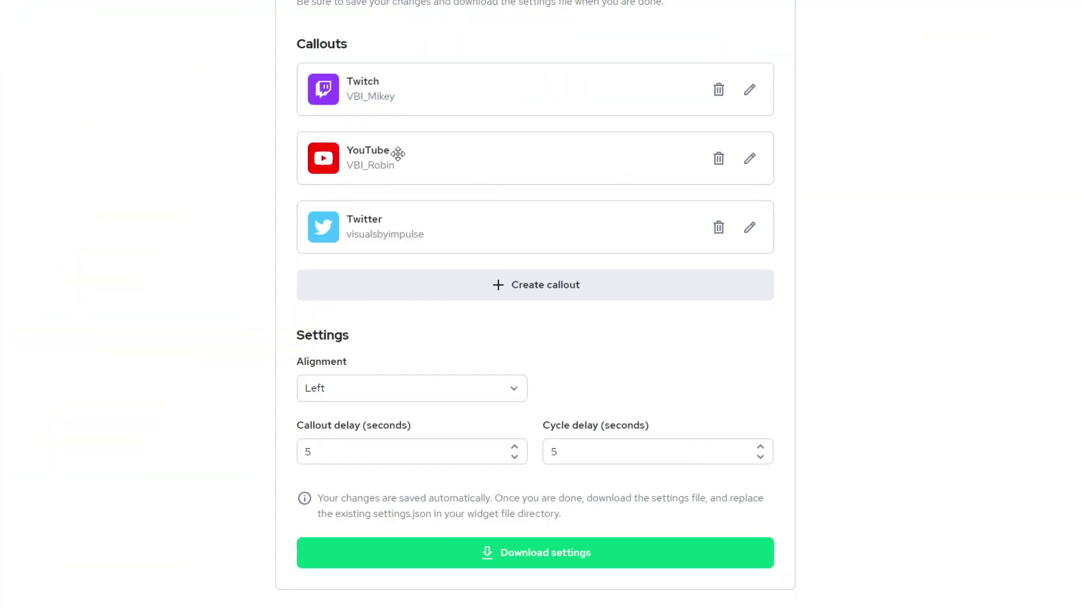
Set the callout delay to 1 second and move Twitter above Twitch and YouTube.
drag(392, 93, 394, 116)
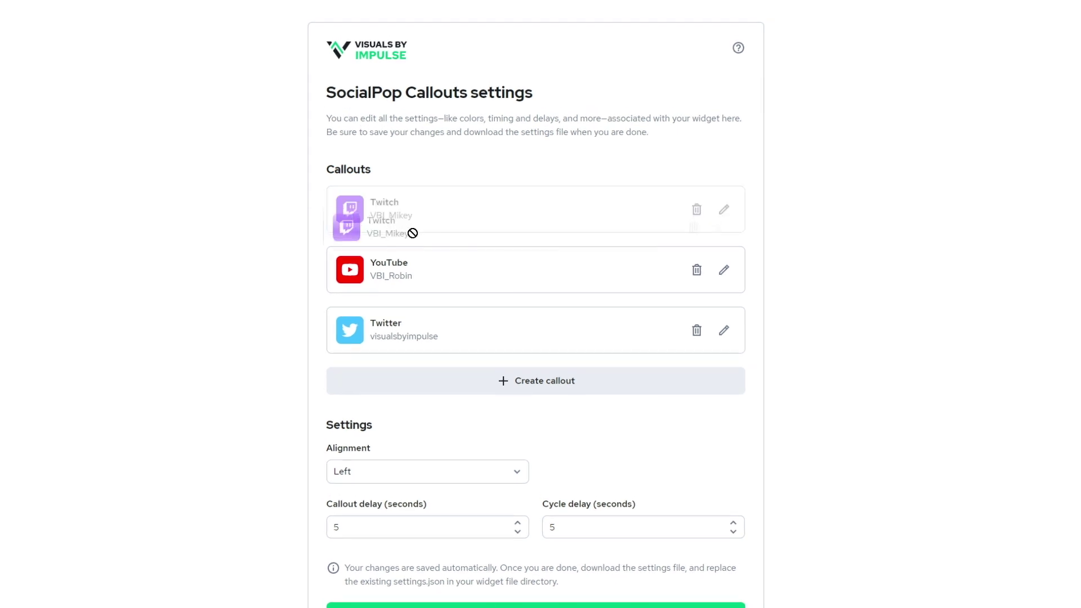
drag(413, 232, 440, 215)
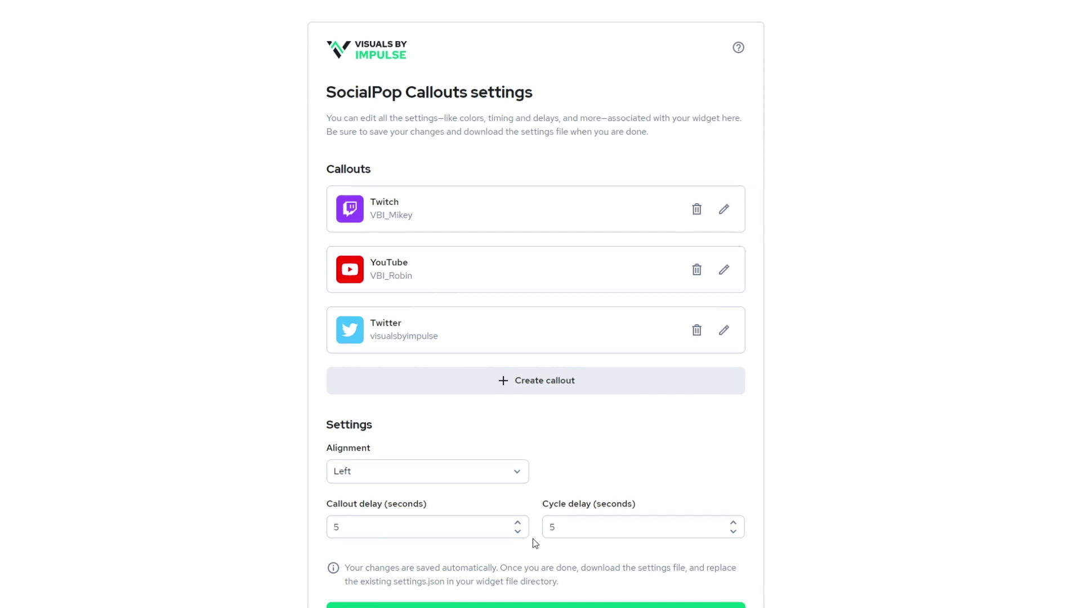
double_click(518, 532)
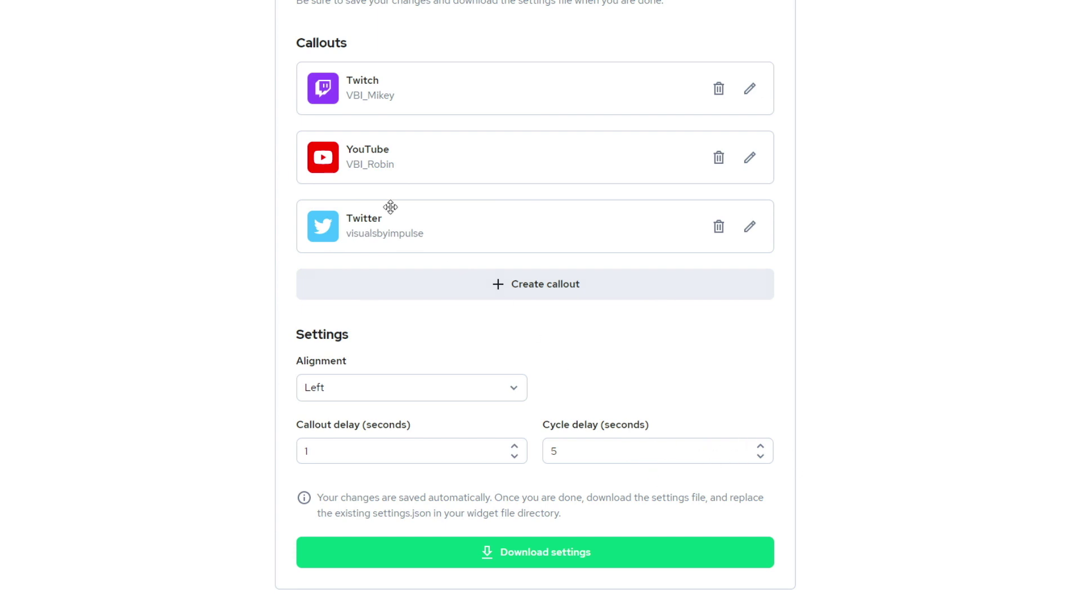
drag(443, 232, 454, 206)
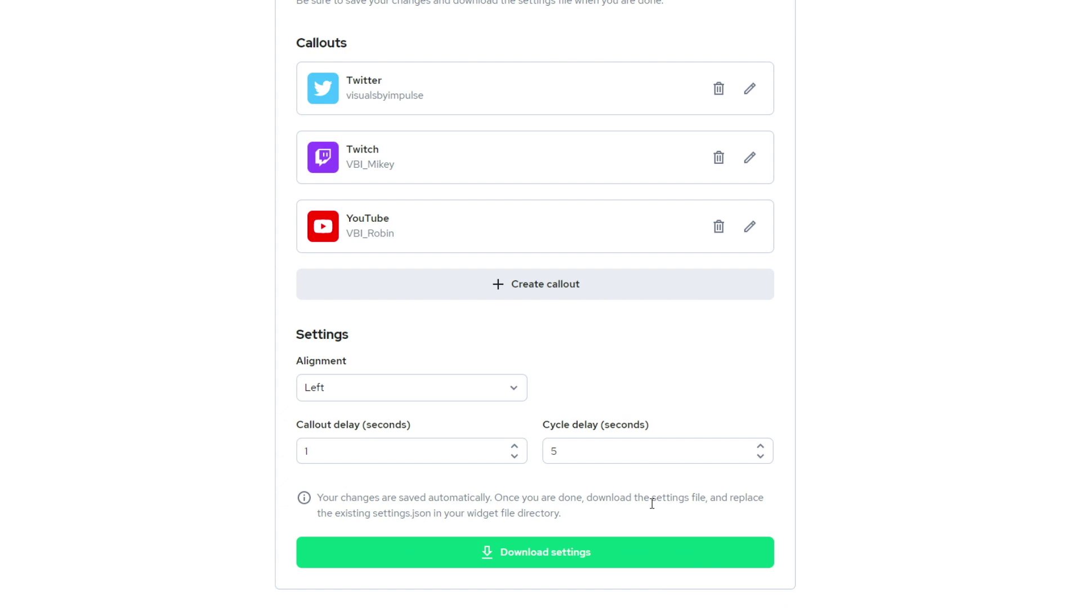
Download settings.json and show it in its folder.
click(561, 501)
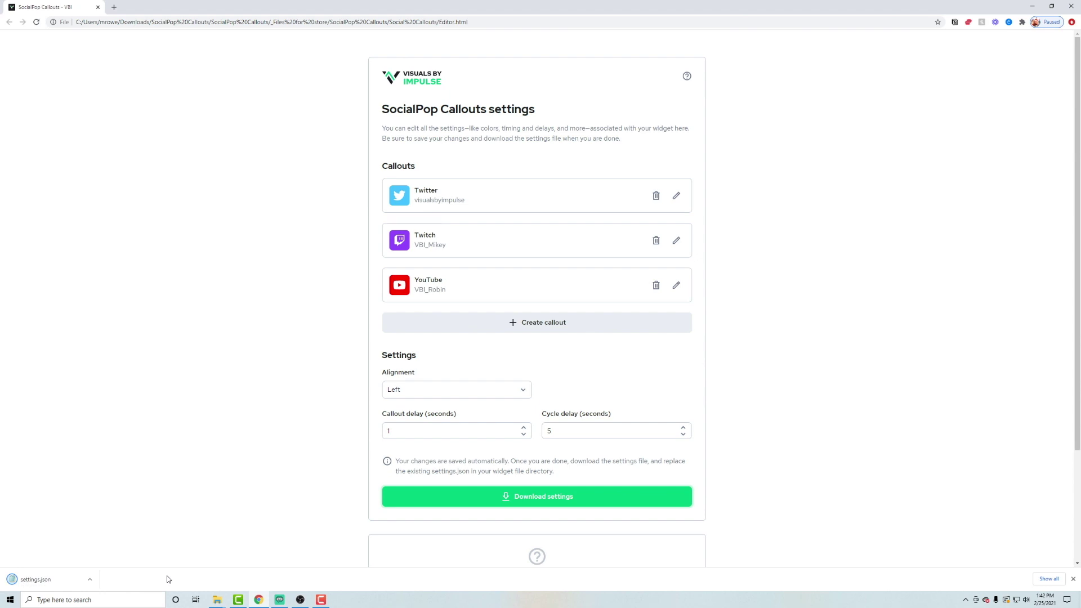
click(90, 579)
click(121, 555)
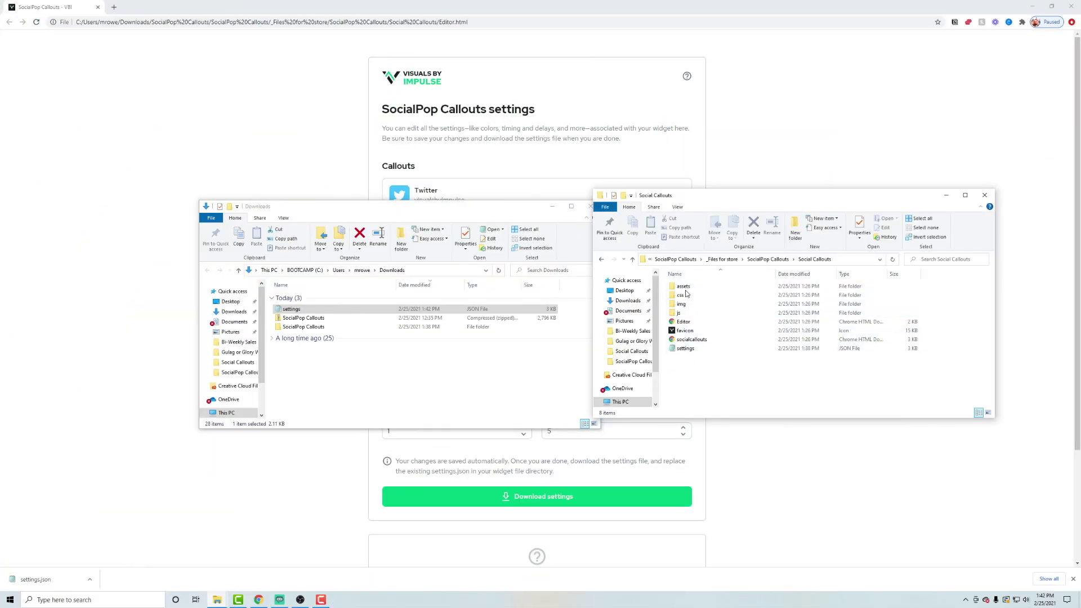
Move settings.json into the Social Callouts folder, replacing the old file.
click(771, 260)
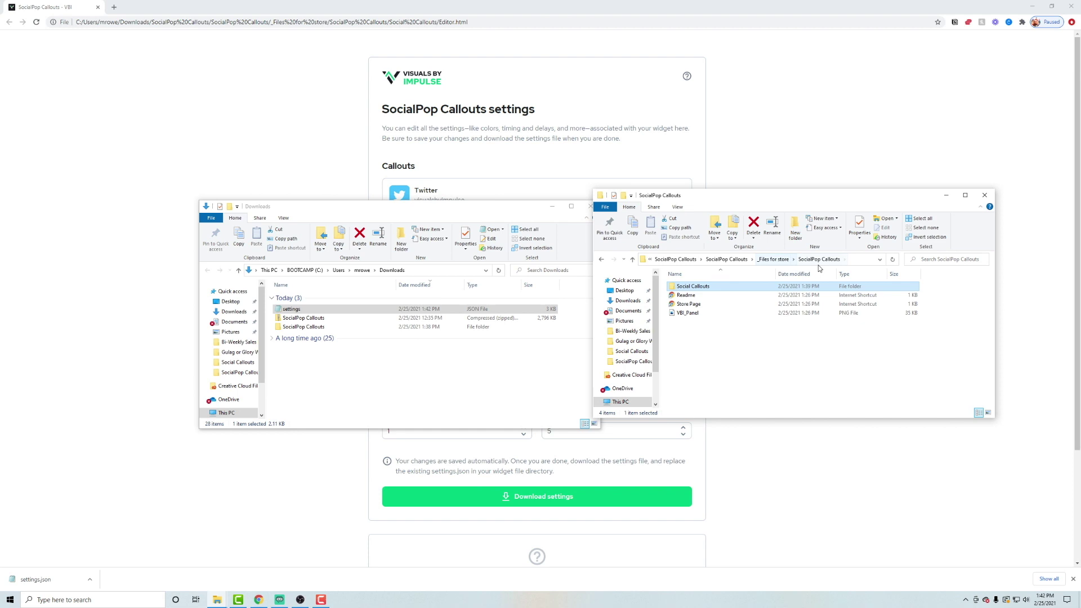
double_click(698, 287)
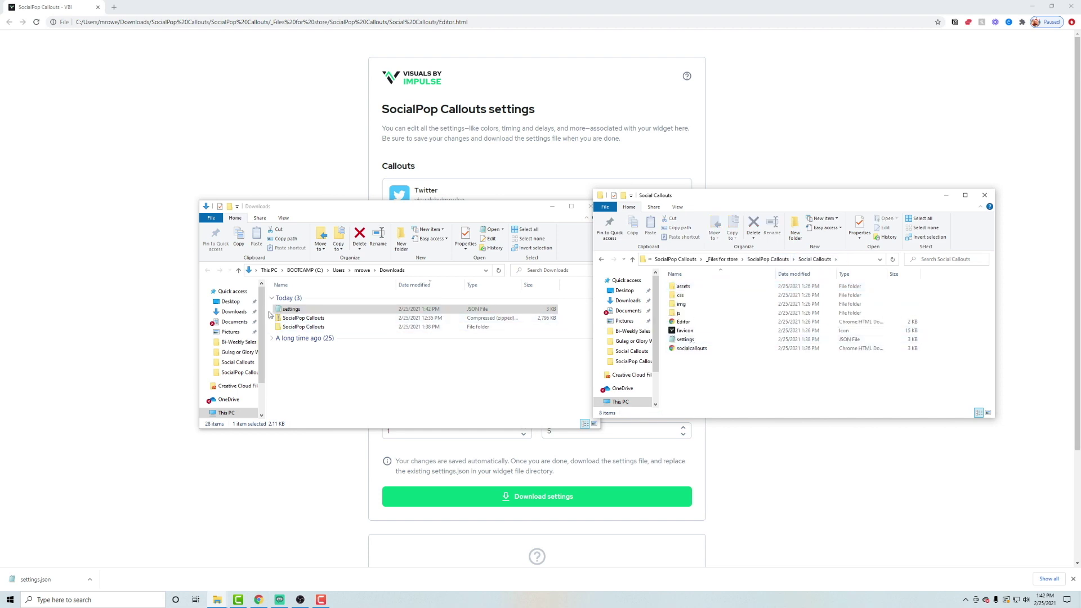
drag(292, 309, 739, 402)
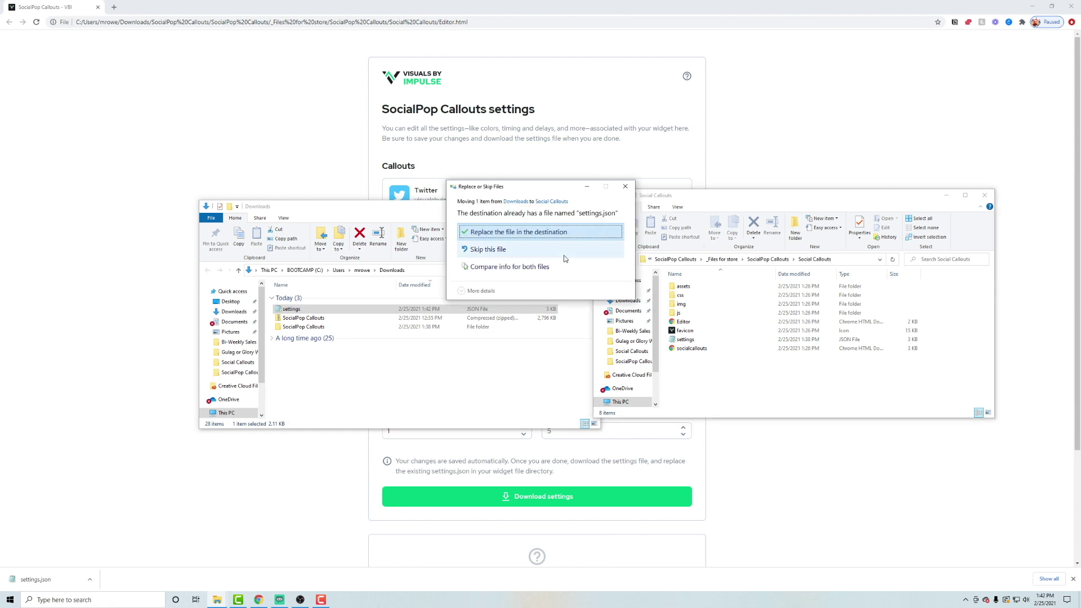
click(521, 233)
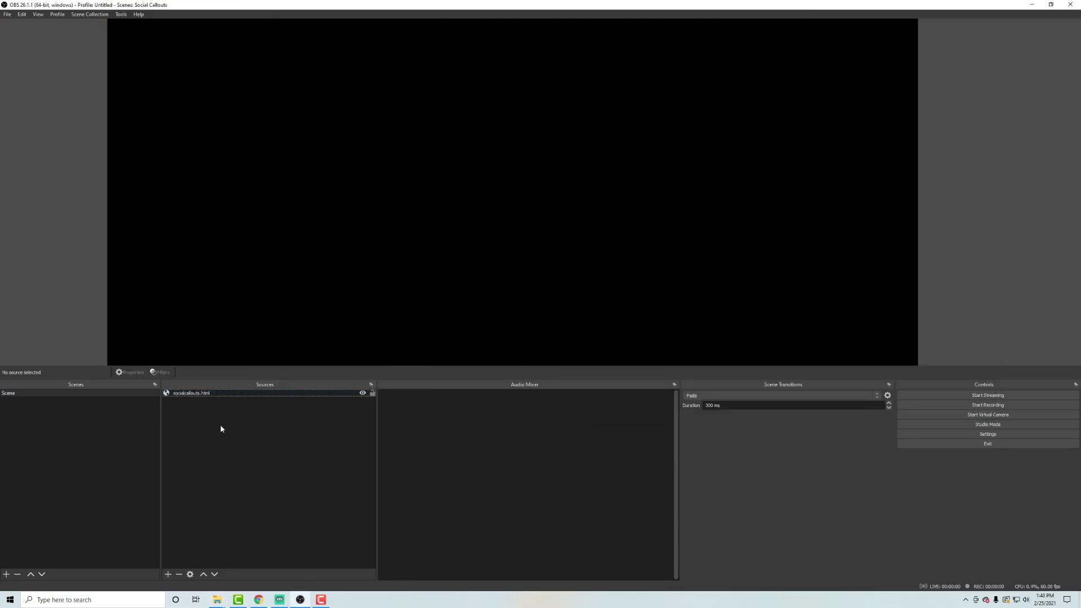
Set socialcallouts.html to 800×200 at a custom 30 fps and centre it on the canvas.
double_click(200, 394)
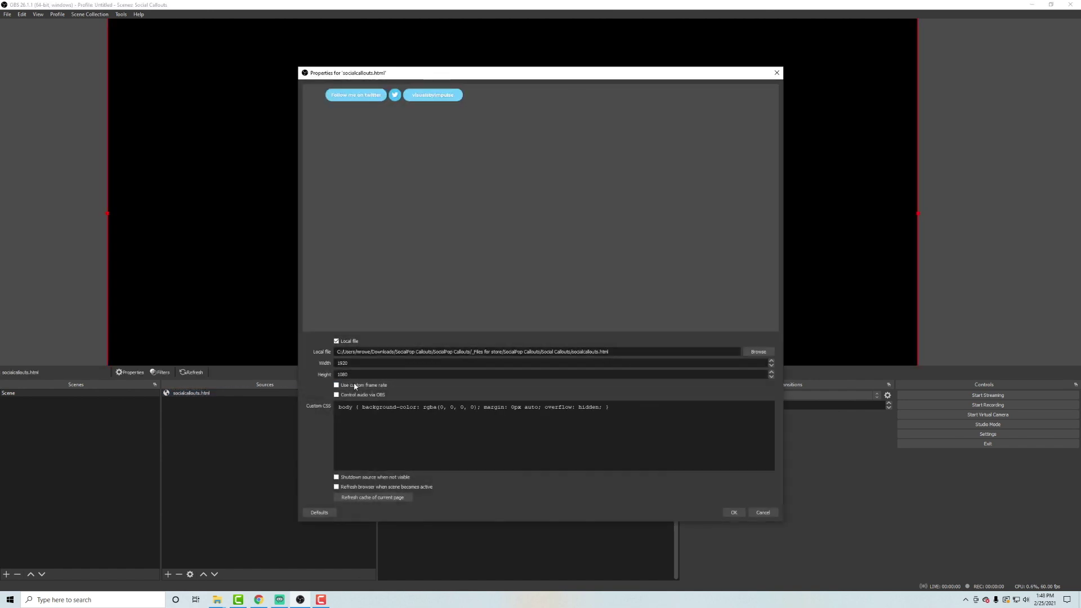
click(356, 386)
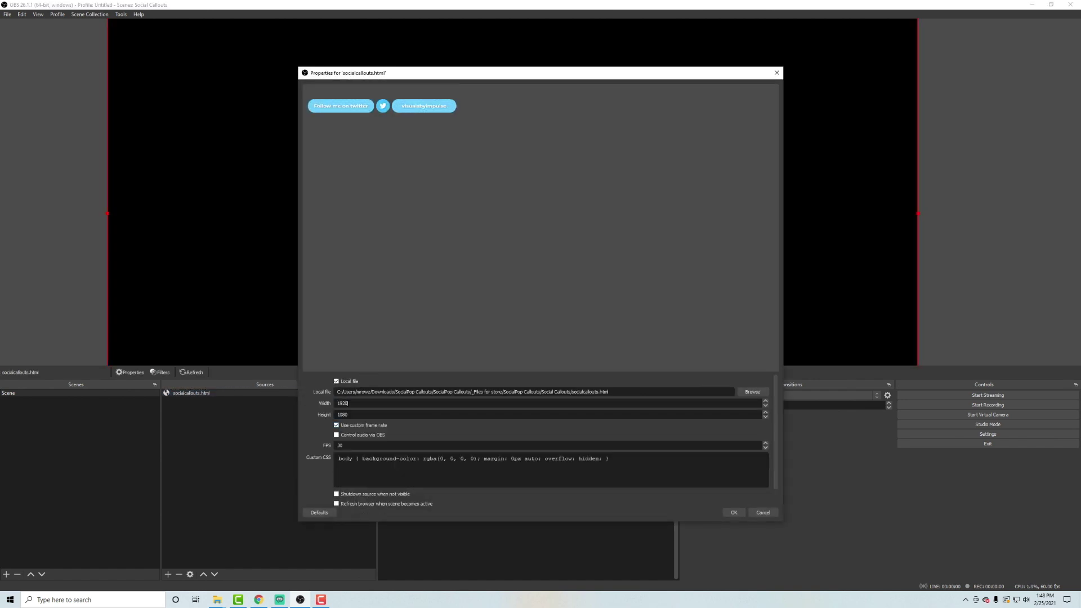
text(3)
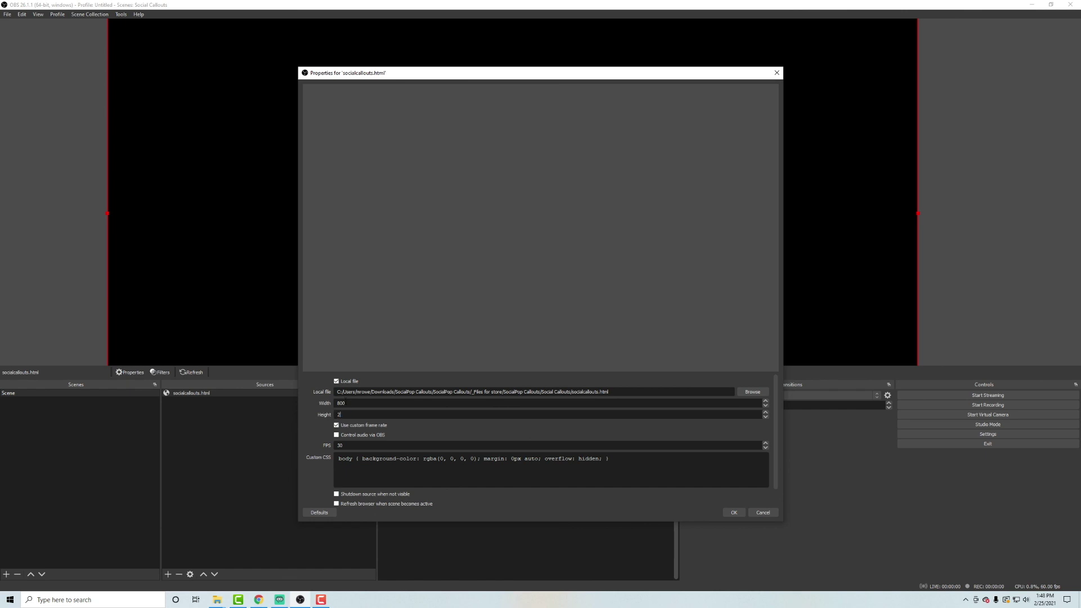
click(733, 512)
drag(363, 79, 362, 354)
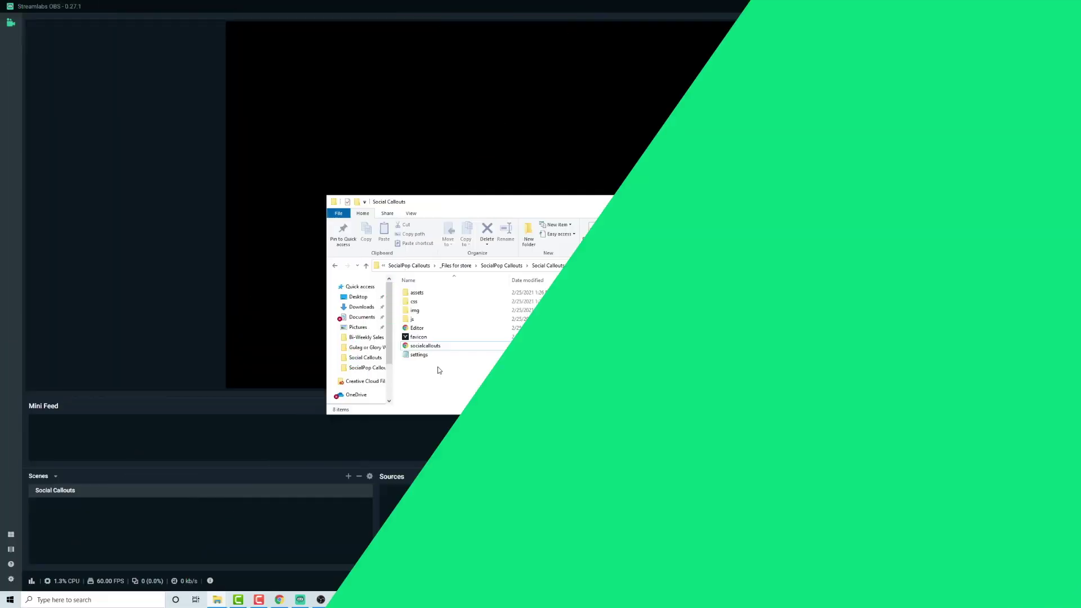
Add socialcallouts.html, set its height to 200 with custom frame rate, and place it bottom-left.
click(425, 346)
drag(425, 346, 447, 501)
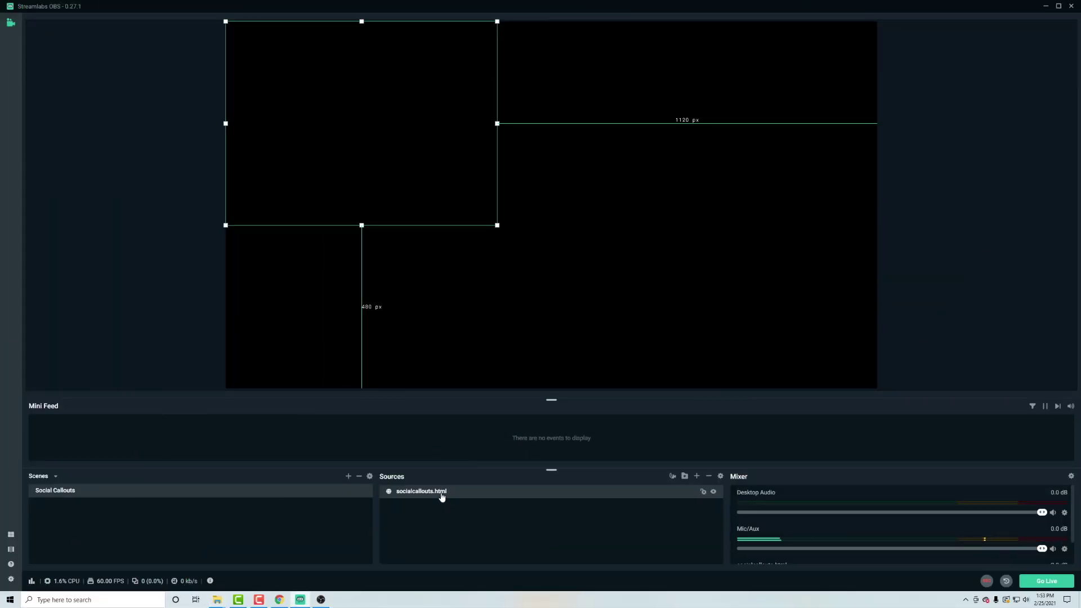
double_click(442, 492)
click(510, 283)
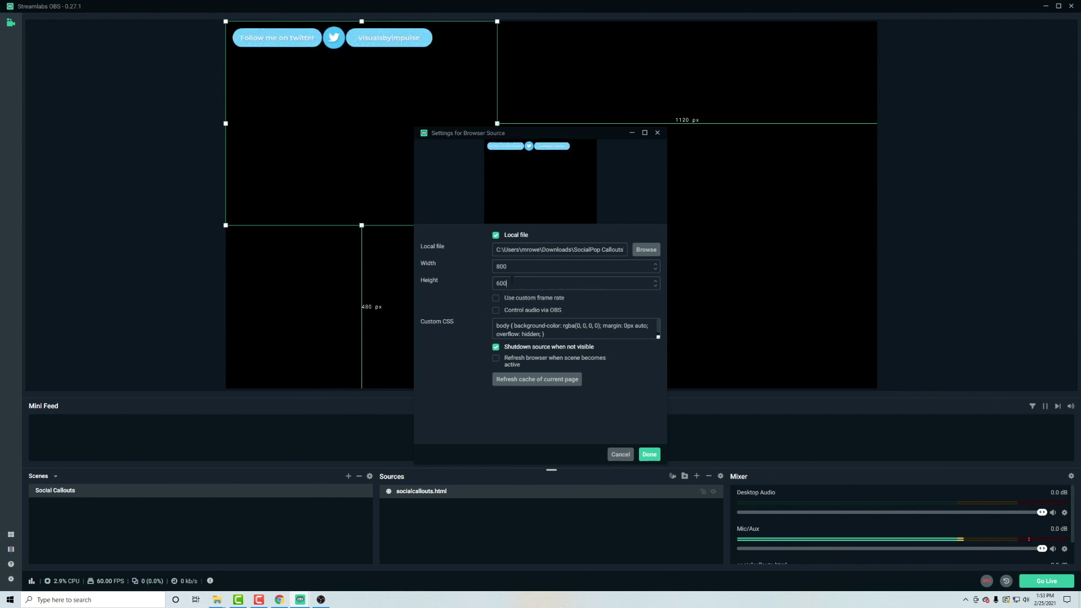
double_click(510, 282)
text(200)
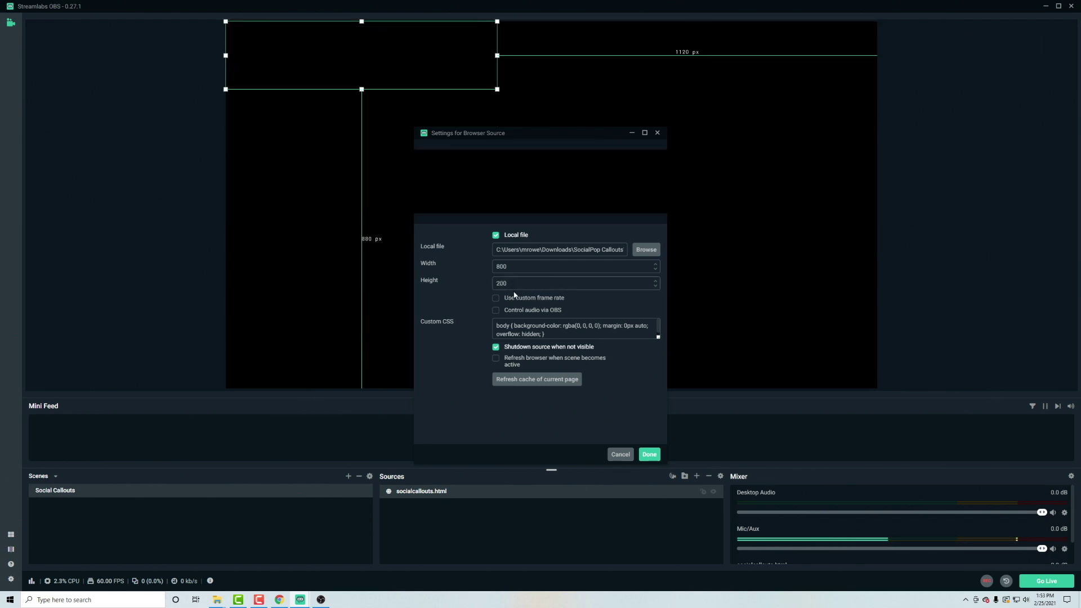
click(496, 298)
click(646, 454)
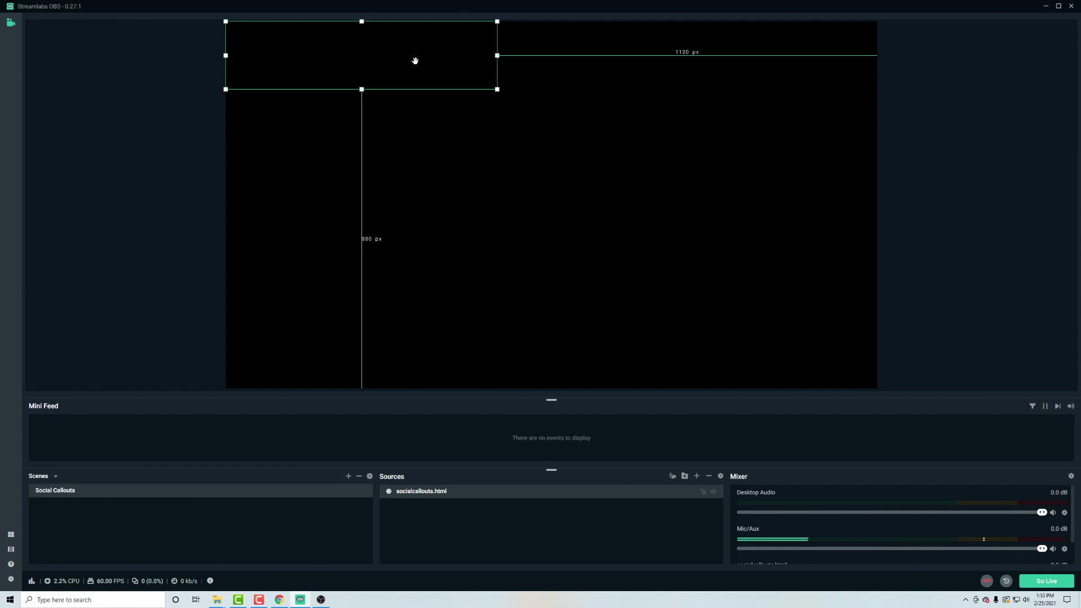
drag(415, 60, 434, 372)
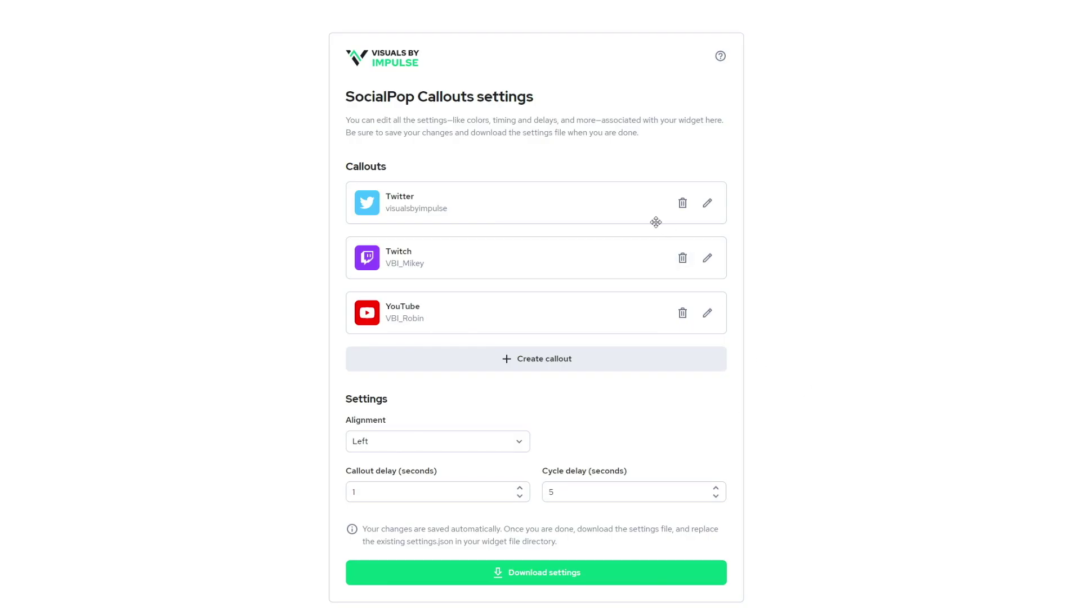
Put Twitter below Twitch and change the YouTube callout's username to the channel handle.
drag(618, 191, 596, 279)
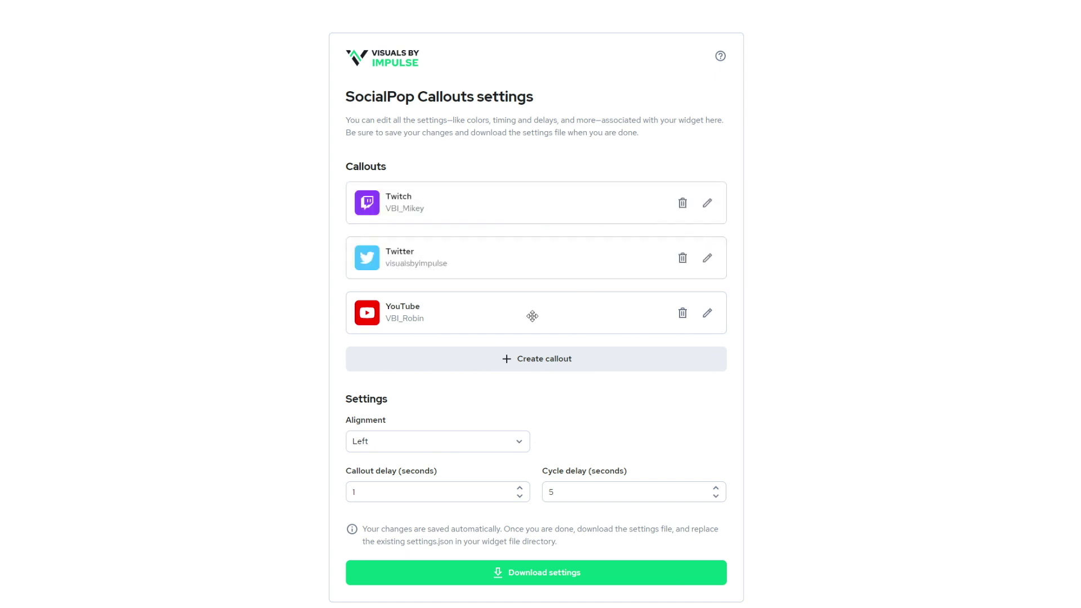
drag(531, 316, 532, 248)
click(707, 258)
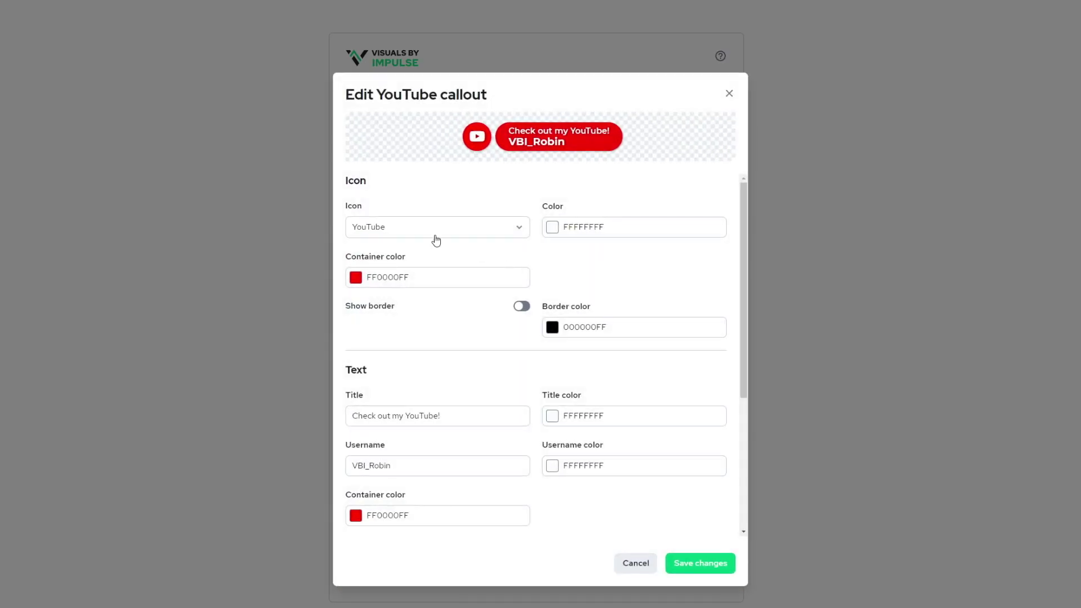
triple_click(405, 419)
triple_click(414, 470)
text(v)
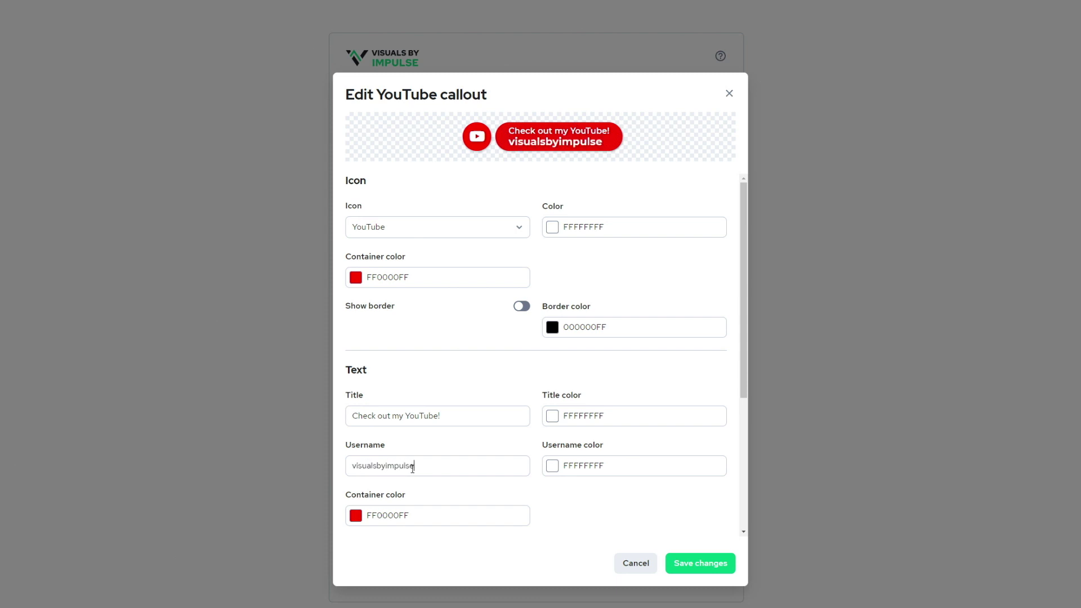
text(isualsbyimpulse)
key(Return)
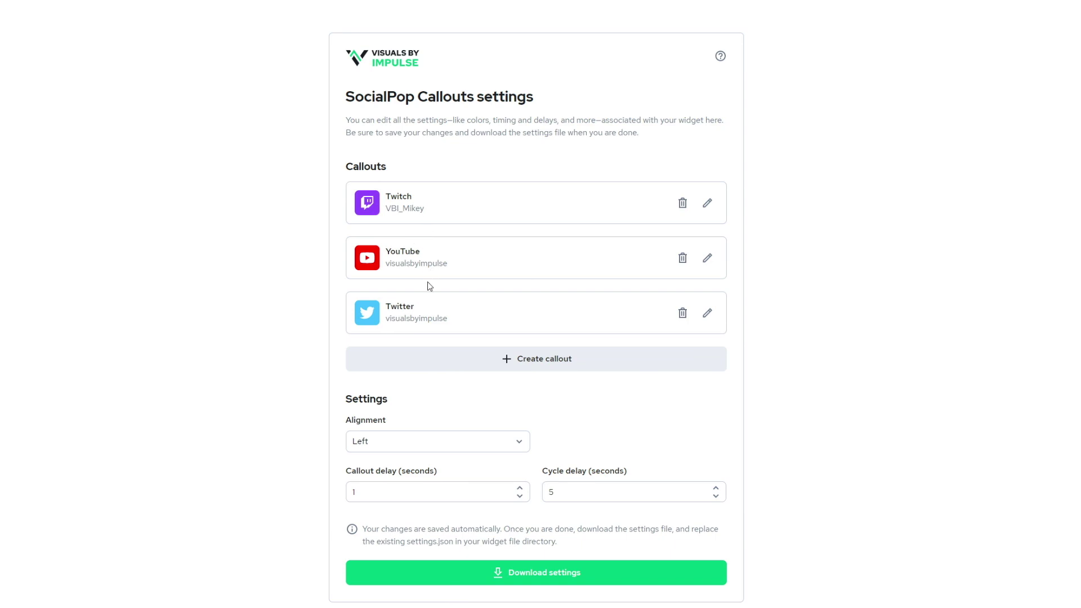
Paste the channel handle as the Twitch username, save, and move YouTube to the top.
click(707, 203)
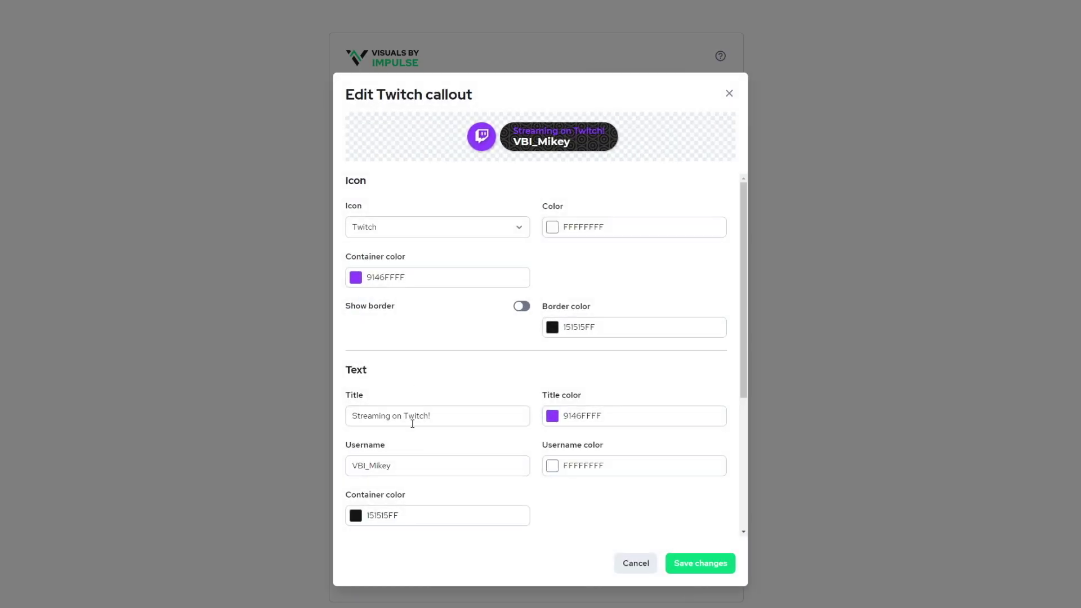
triple_click(420, 465)
text(visualsbyimpulse)
click(698, 562)
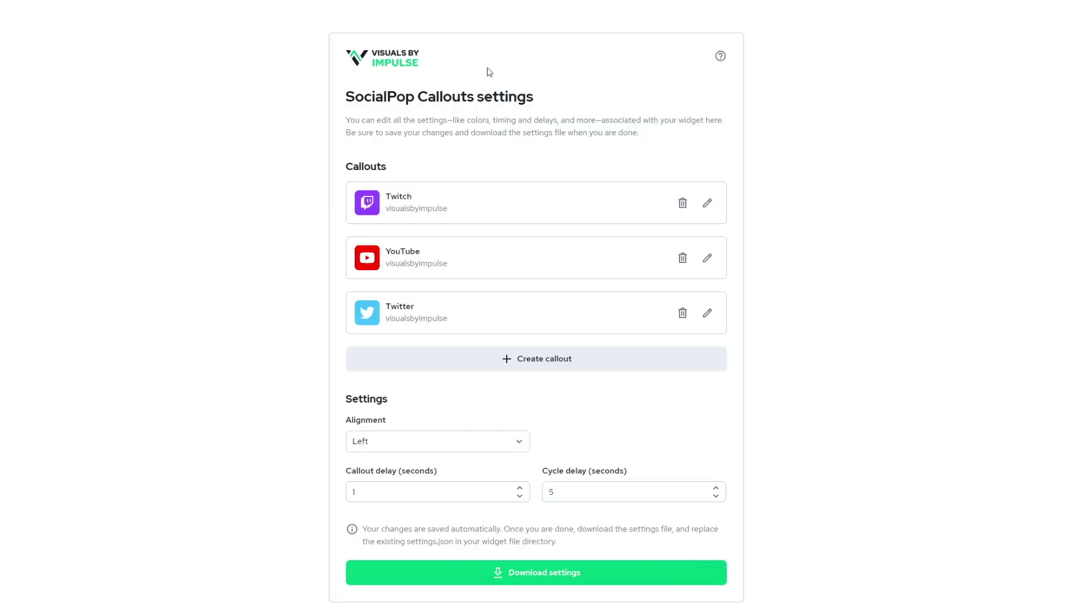
drag(445, 251, 537, 222)
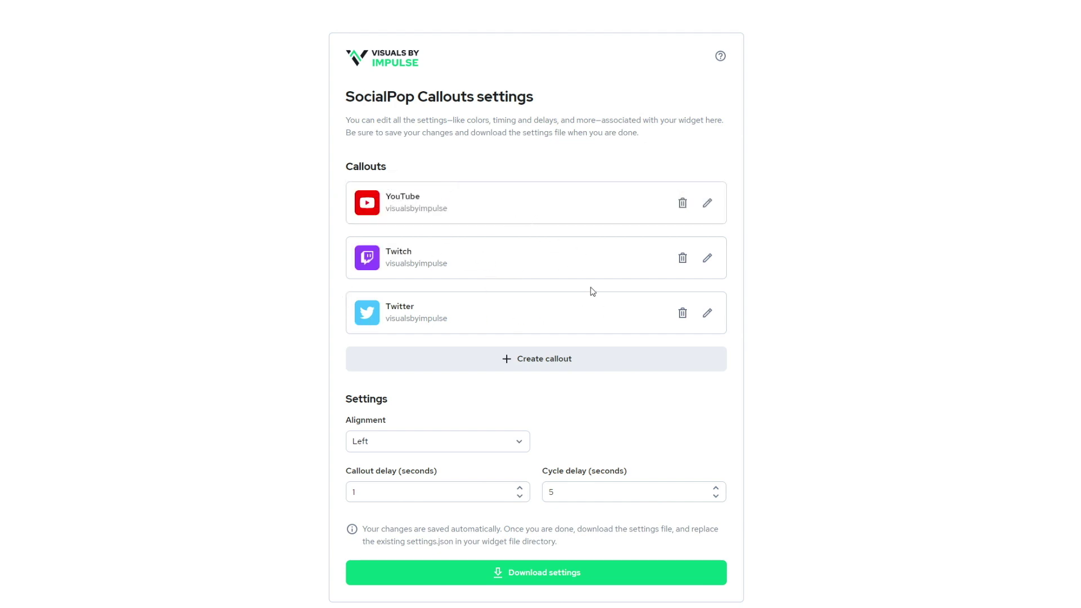
Delete the Twitch callout, download the settings, and move the file into Social Callouts to replace settings.json.
click(682, 262)
click(633, 363)
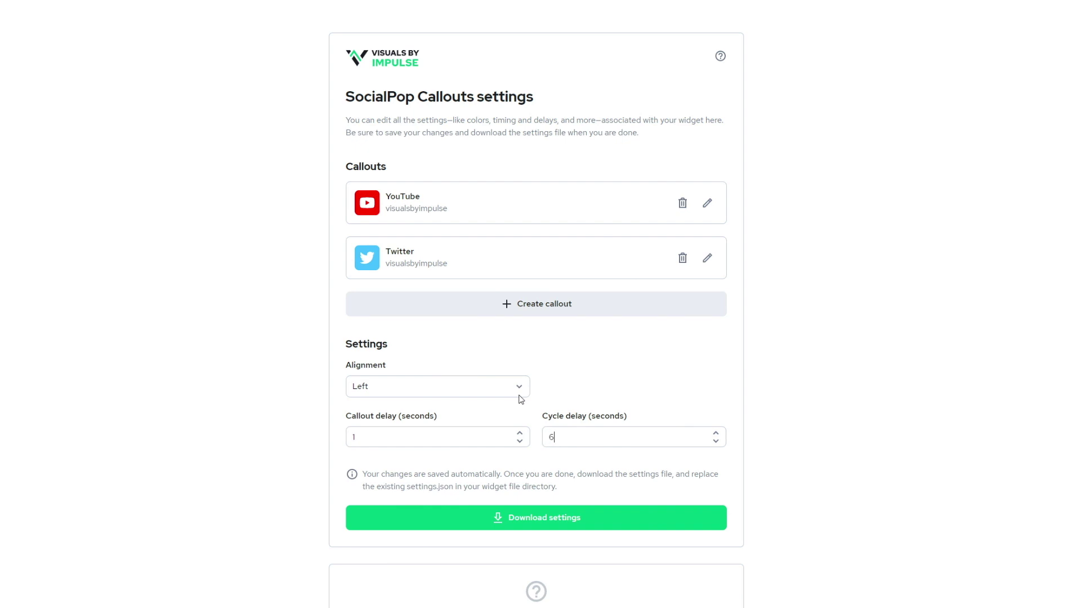
click(547, 526)
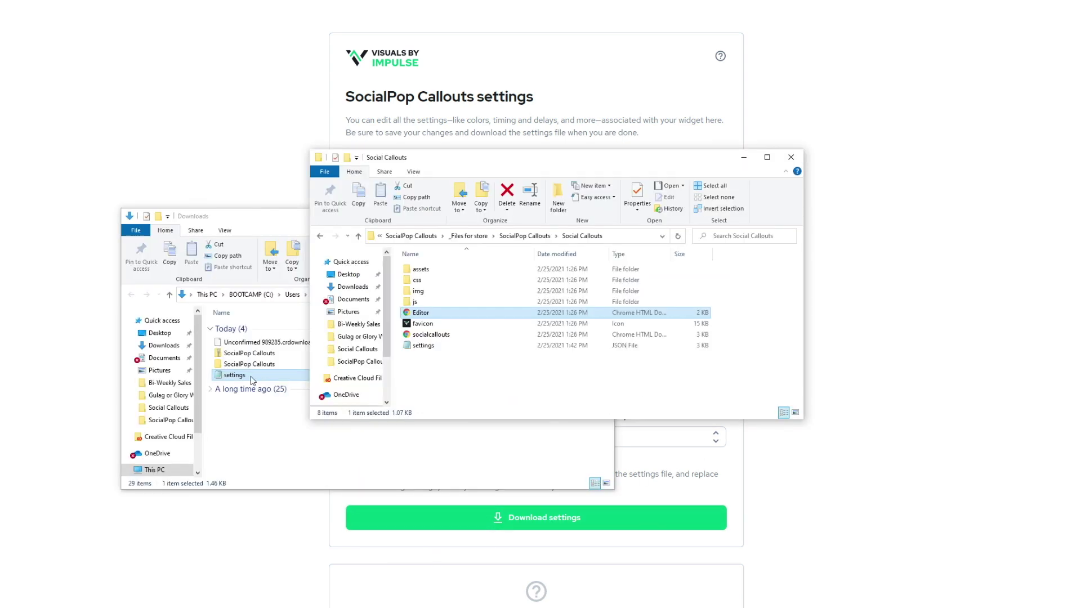
drag(251, 377, 487, 349)
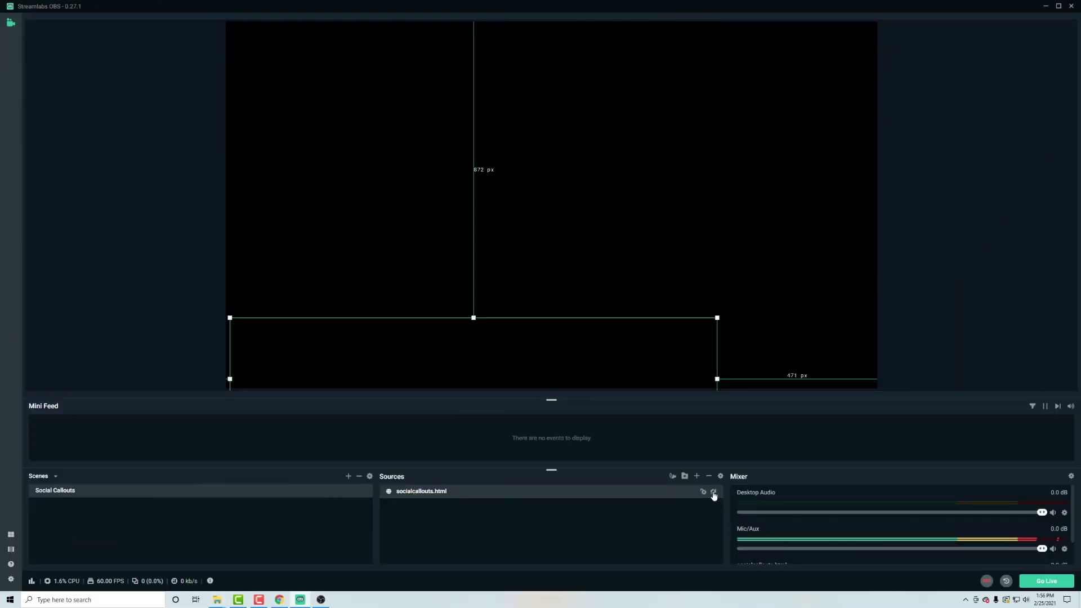
Reload the socialcallouts.html source in Streamlabs OBS so it cycles the updated YouTube and Twitter callouts.
click(714, 493)
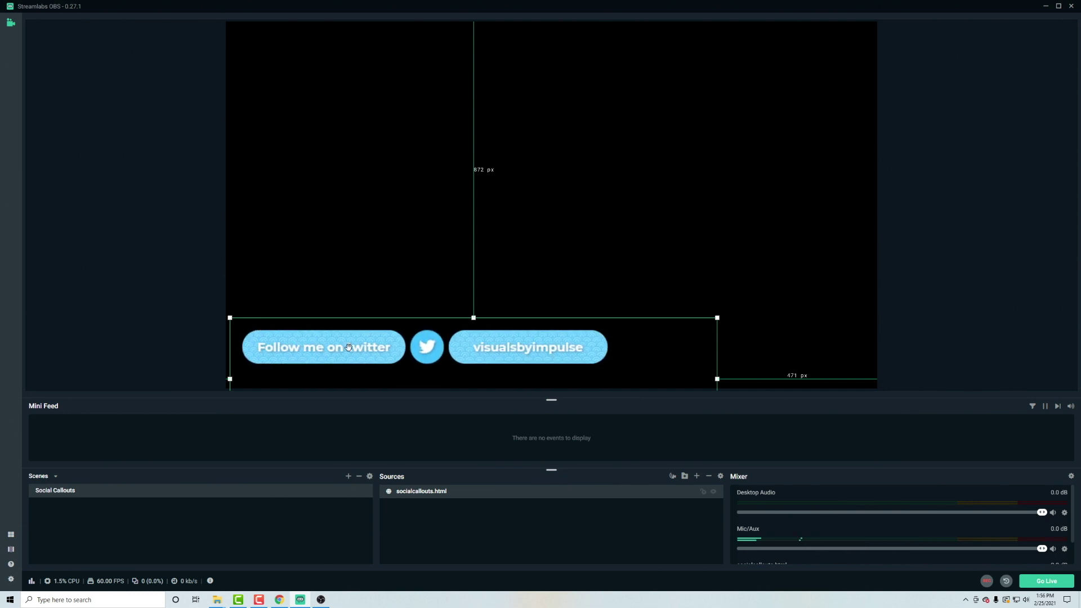
In OBS Studio, reload the callouts source via visibility and Properties, then move it lower on the canvas.
click(329, 600)
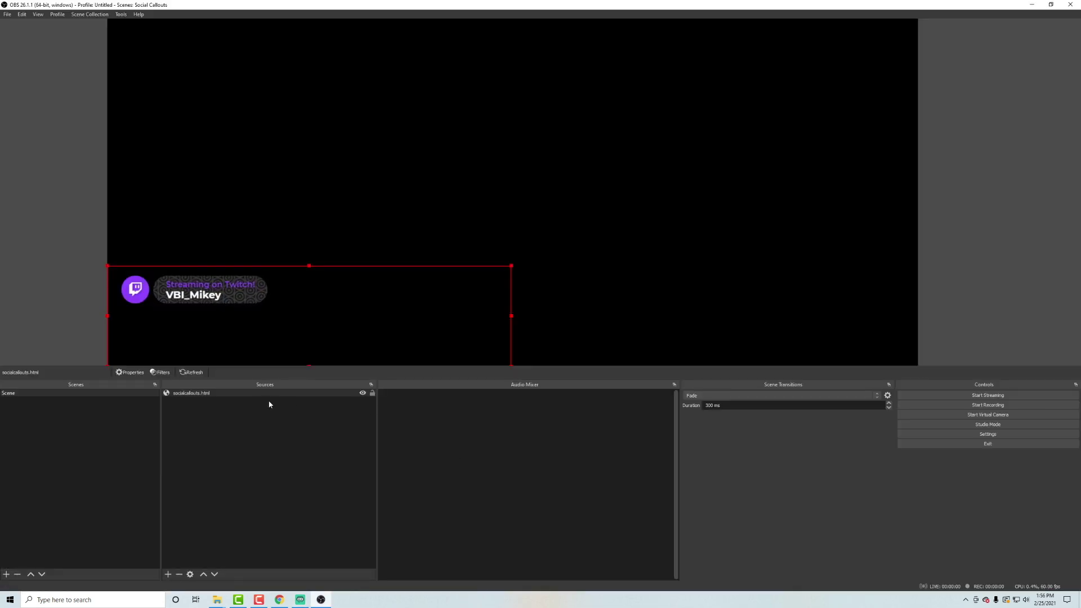
click(362, 393)
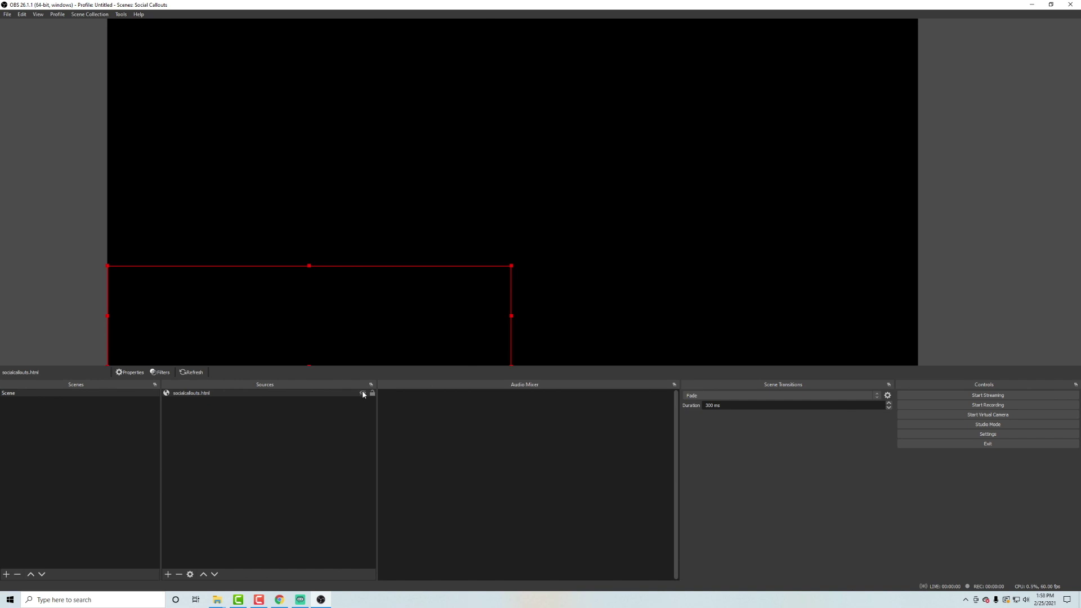
double_click(200, 393)
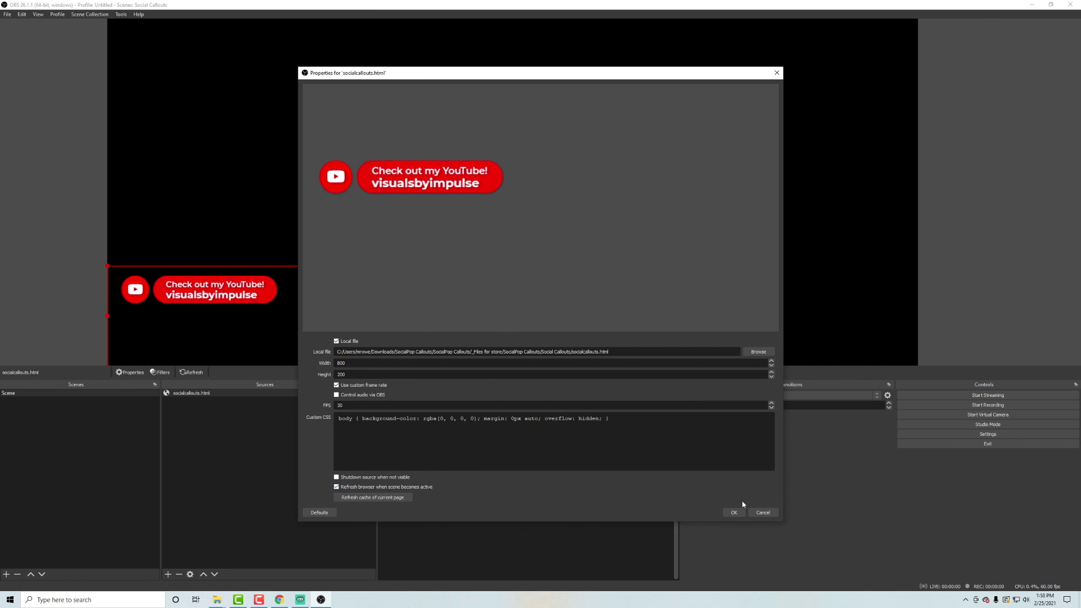
click(734, 512)
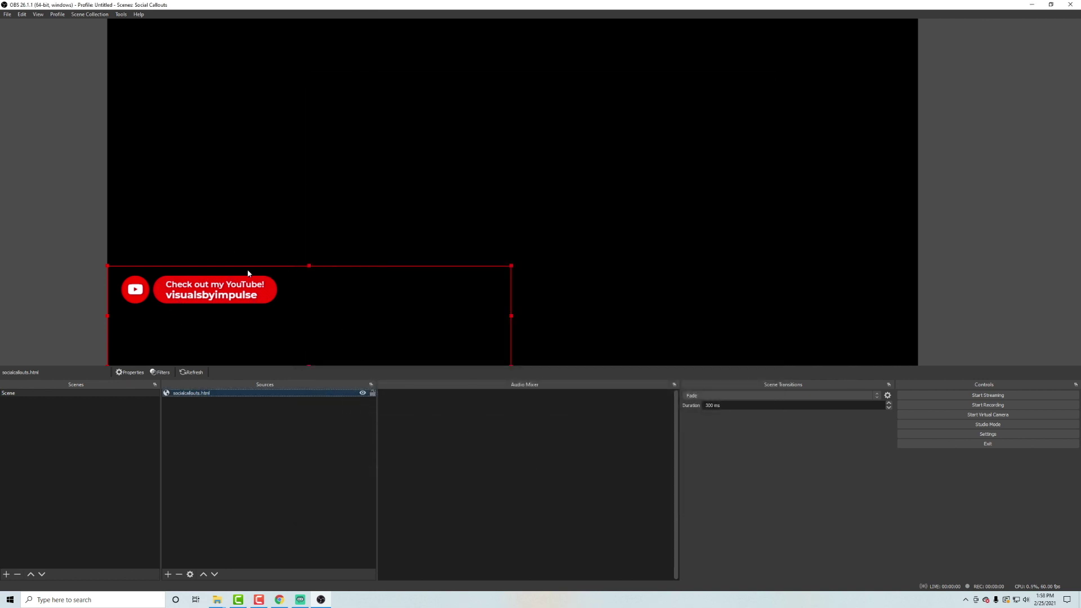
drag(247, 274, 232, 318)
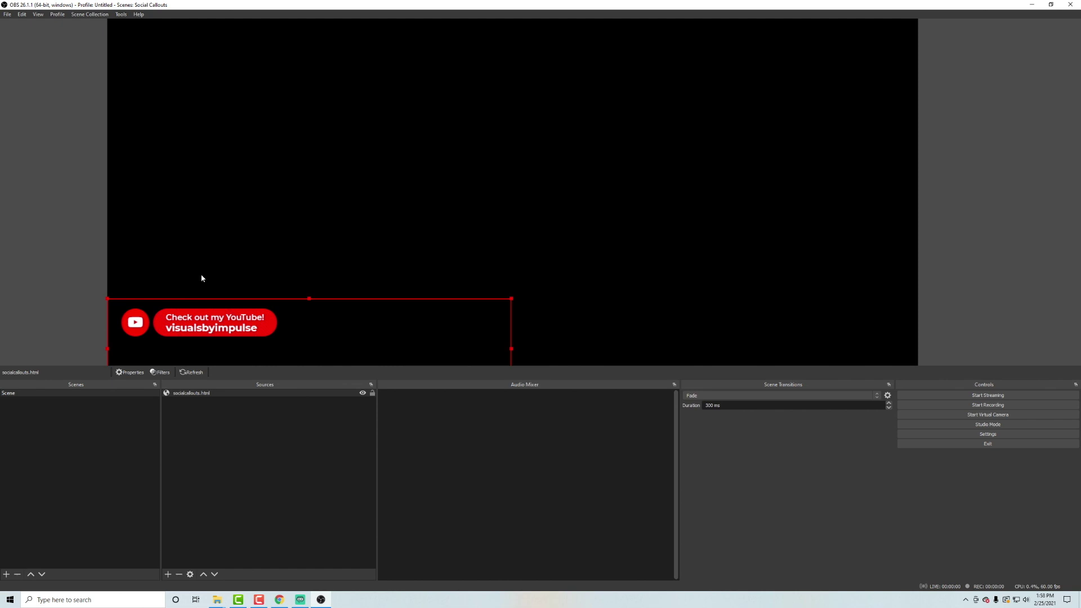
click(300, 599)
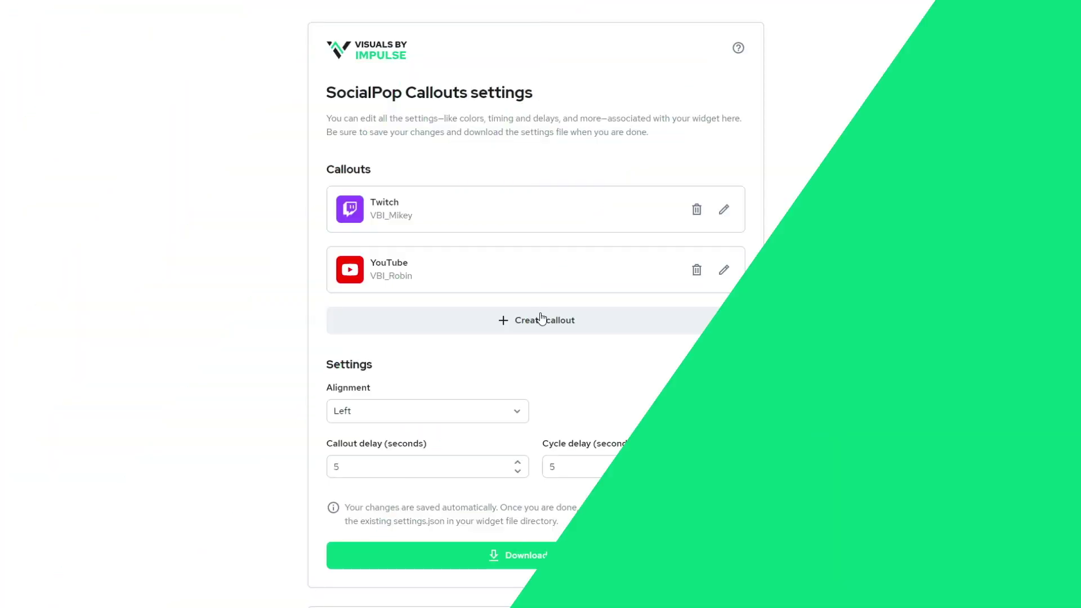
Move Twitter between Twitch and YouTube, delete the Twitch callout, and download the settings file.
click(538, 317)
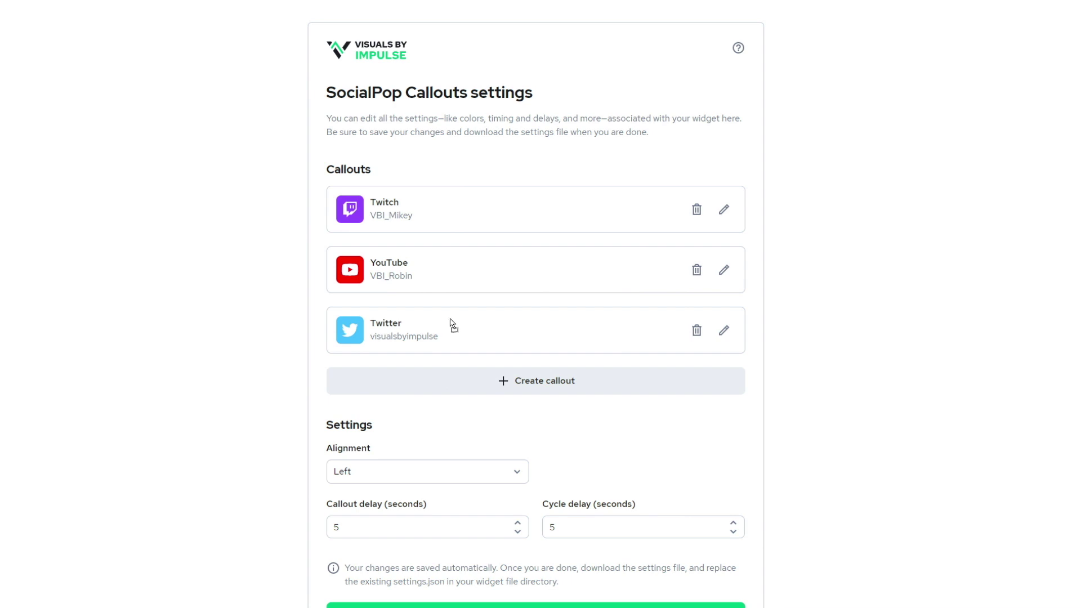
drag(452, 325, 451, 294)
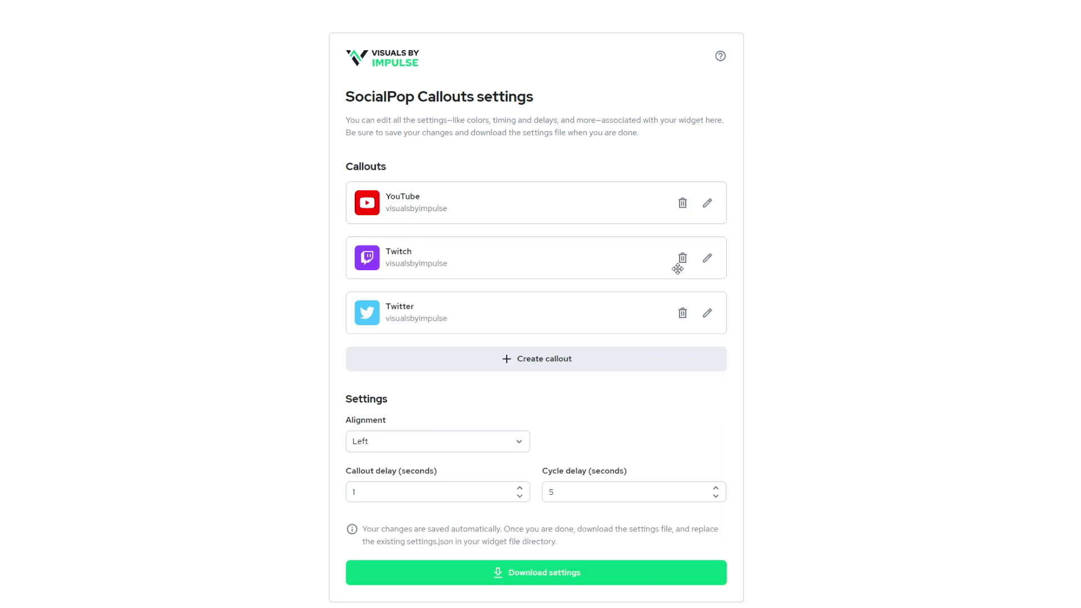
click(682, 264)
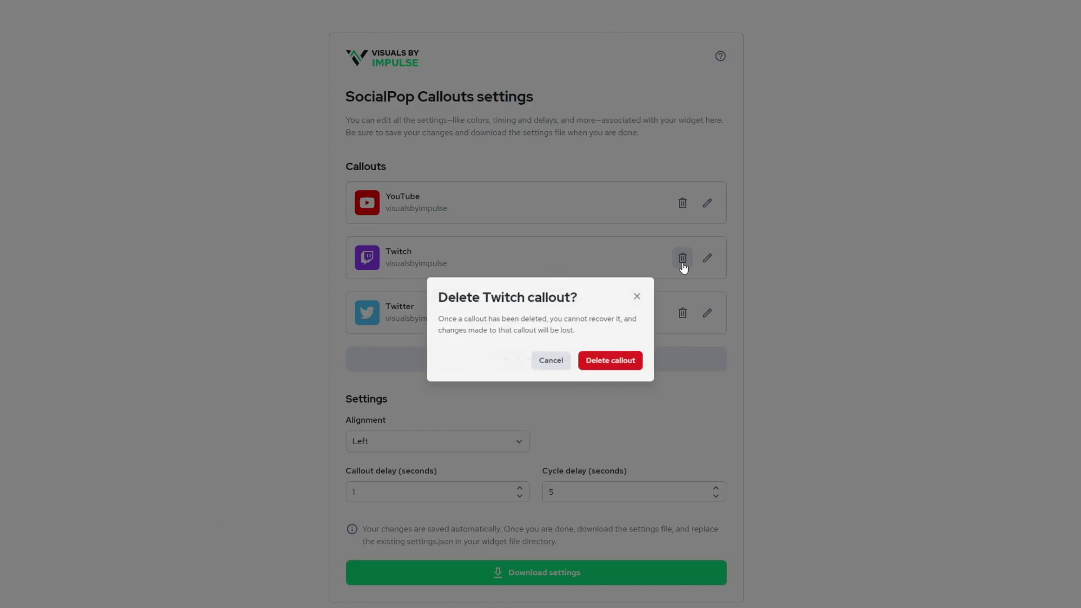
click(648, 362)
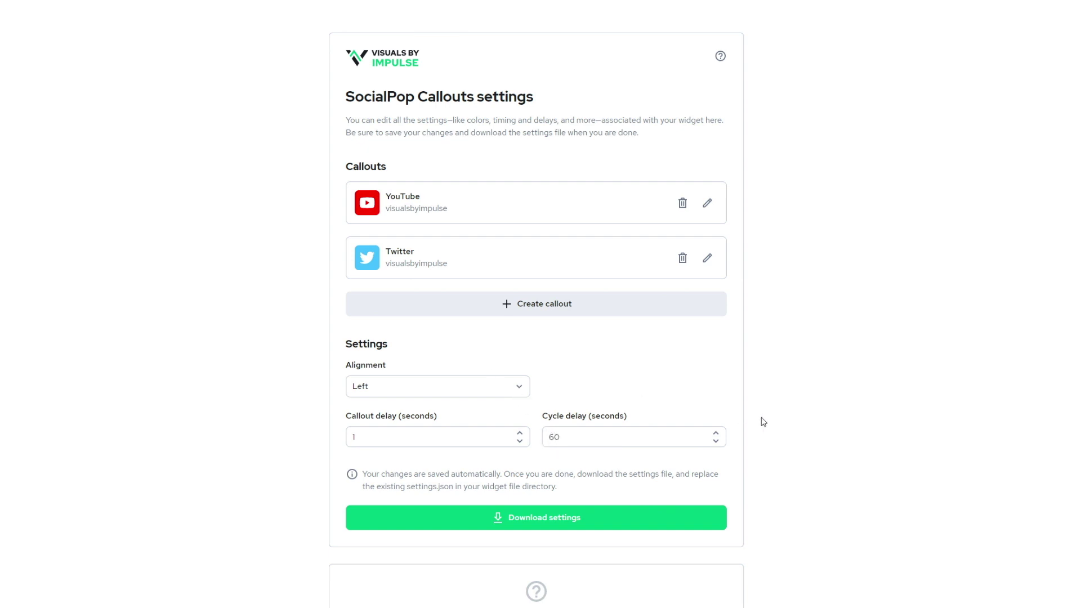
click(547, 527)
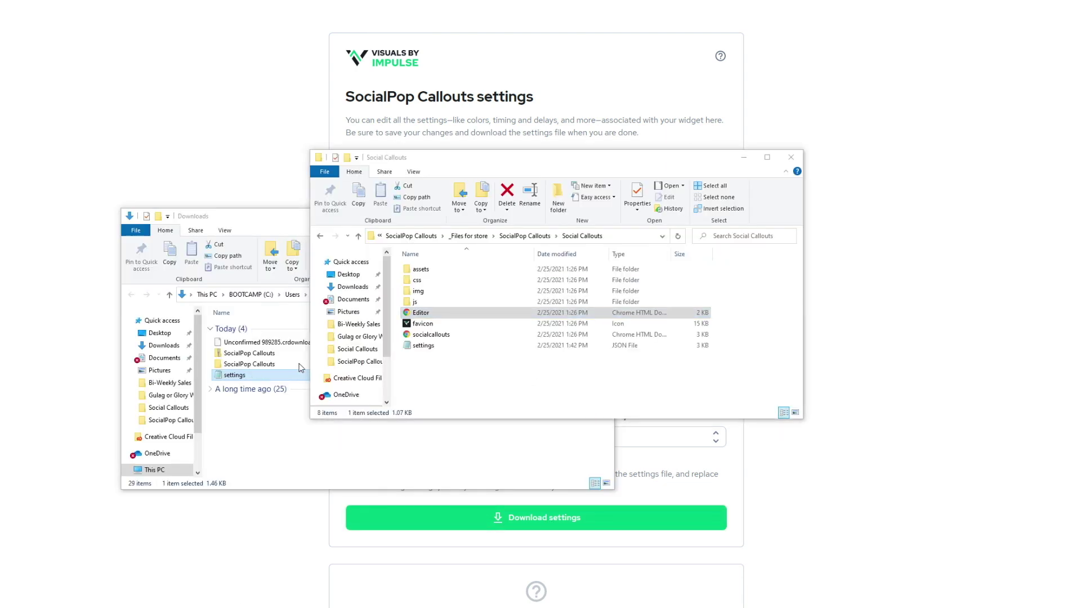